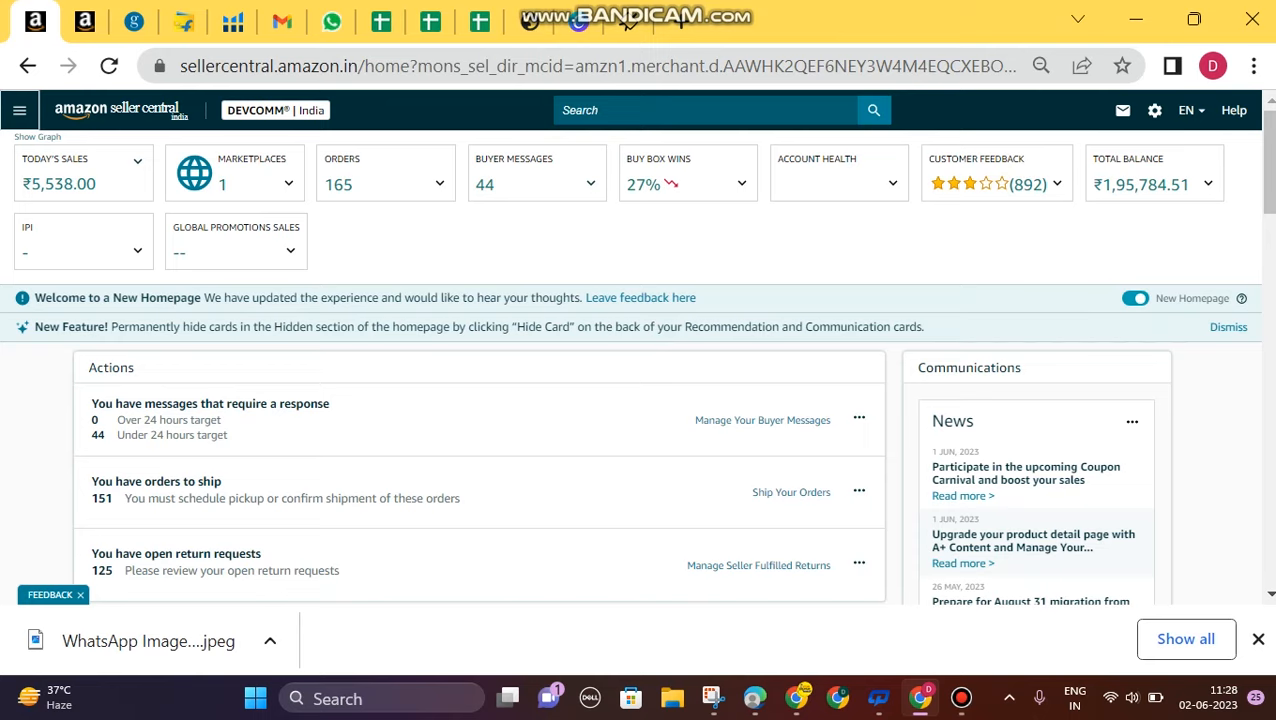
# Open the Add Products page from the catalogue options and start adding a product not sold on Amazon
pyautogui.click(19, 110)
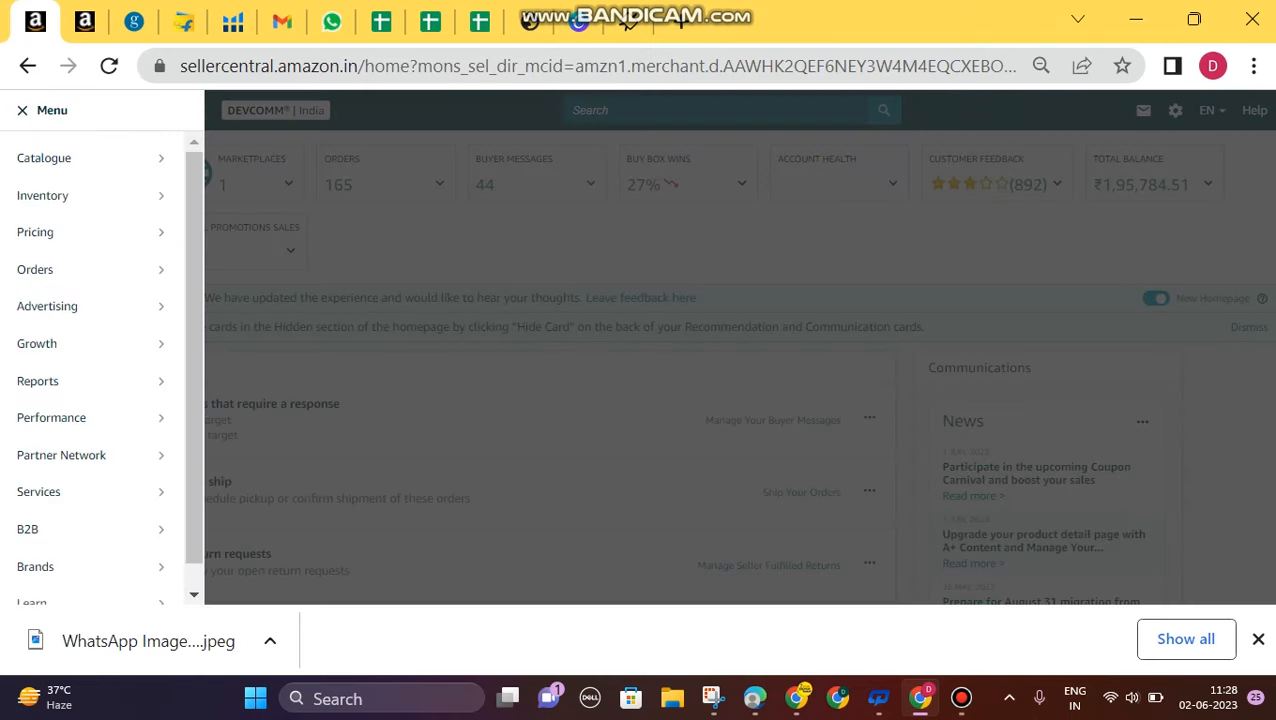
pyautogui.moveTo(44, 158)
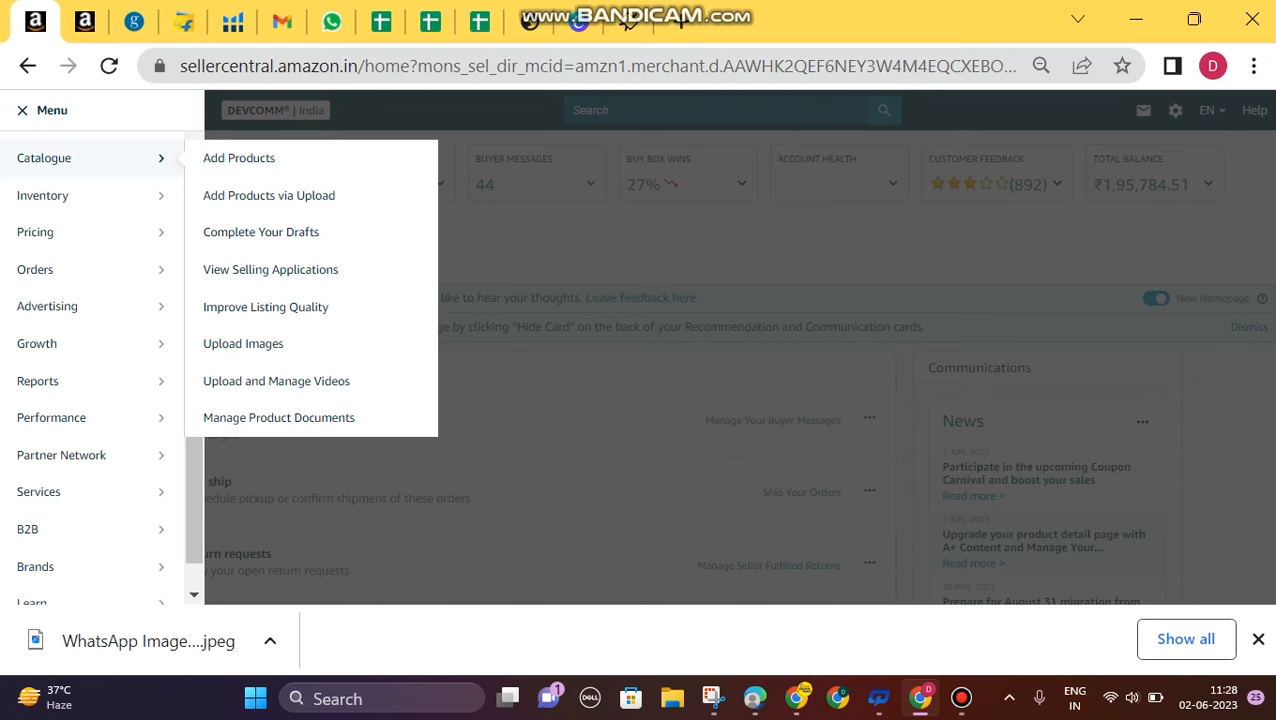
pyautogui.click(250, 158)
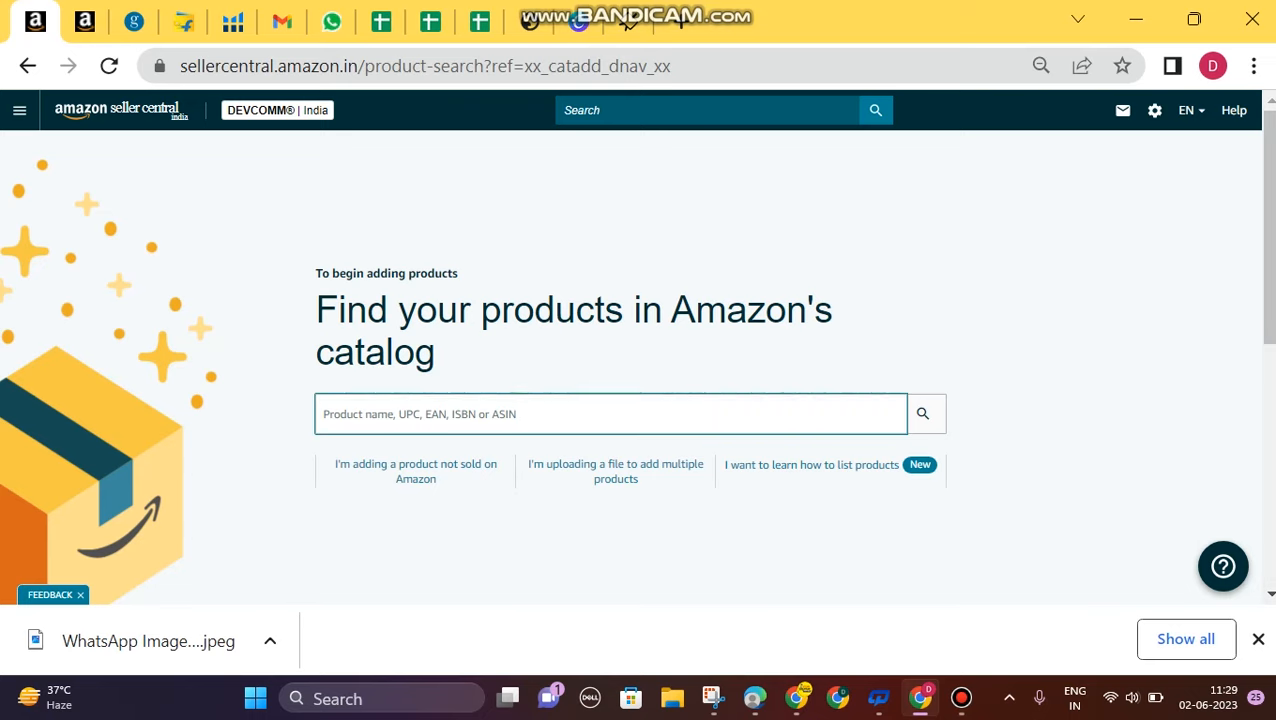
pyautogui.scroll(-1, 636, 338)
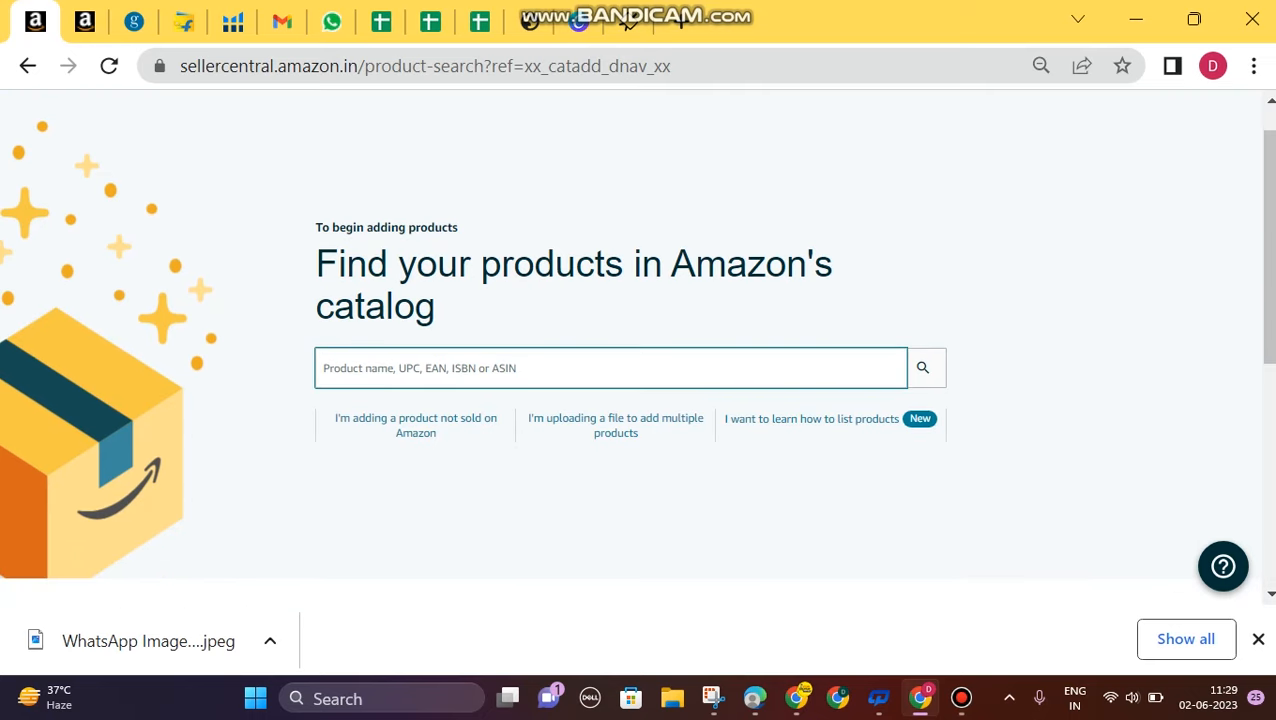
pyautogui.scroll(-1, 615, 385)
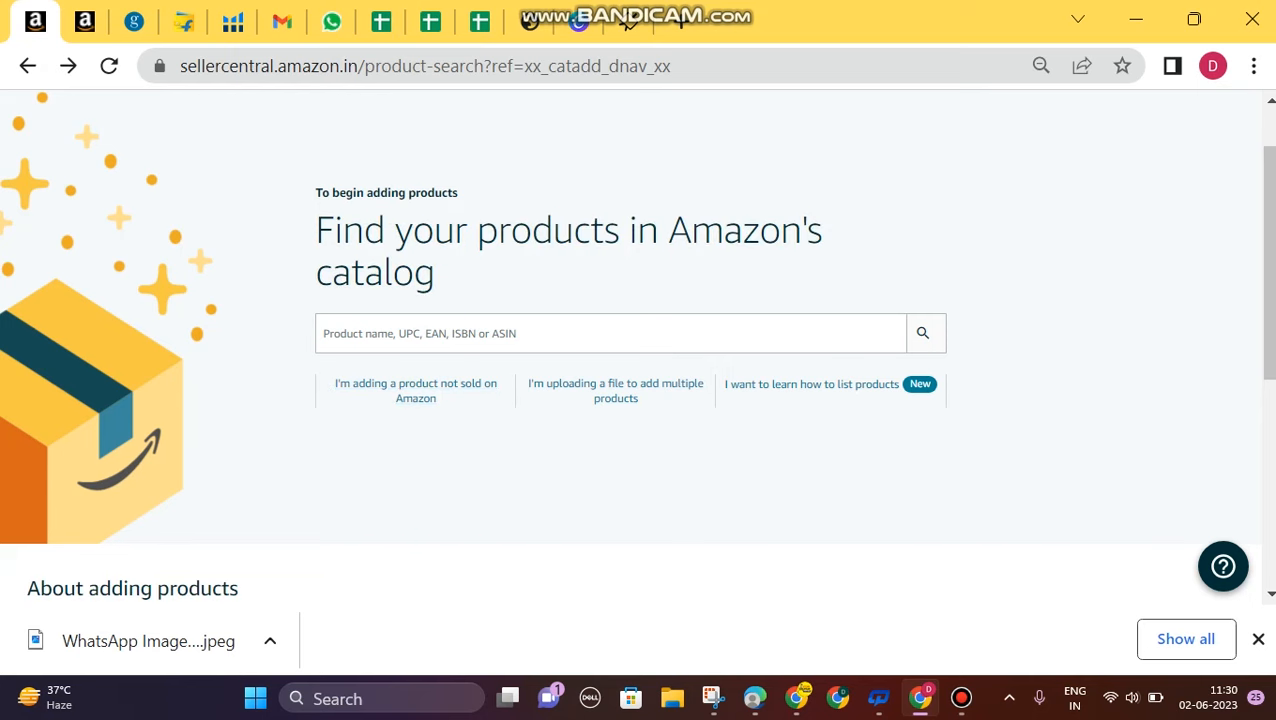
pyautogui.click(415, 390)
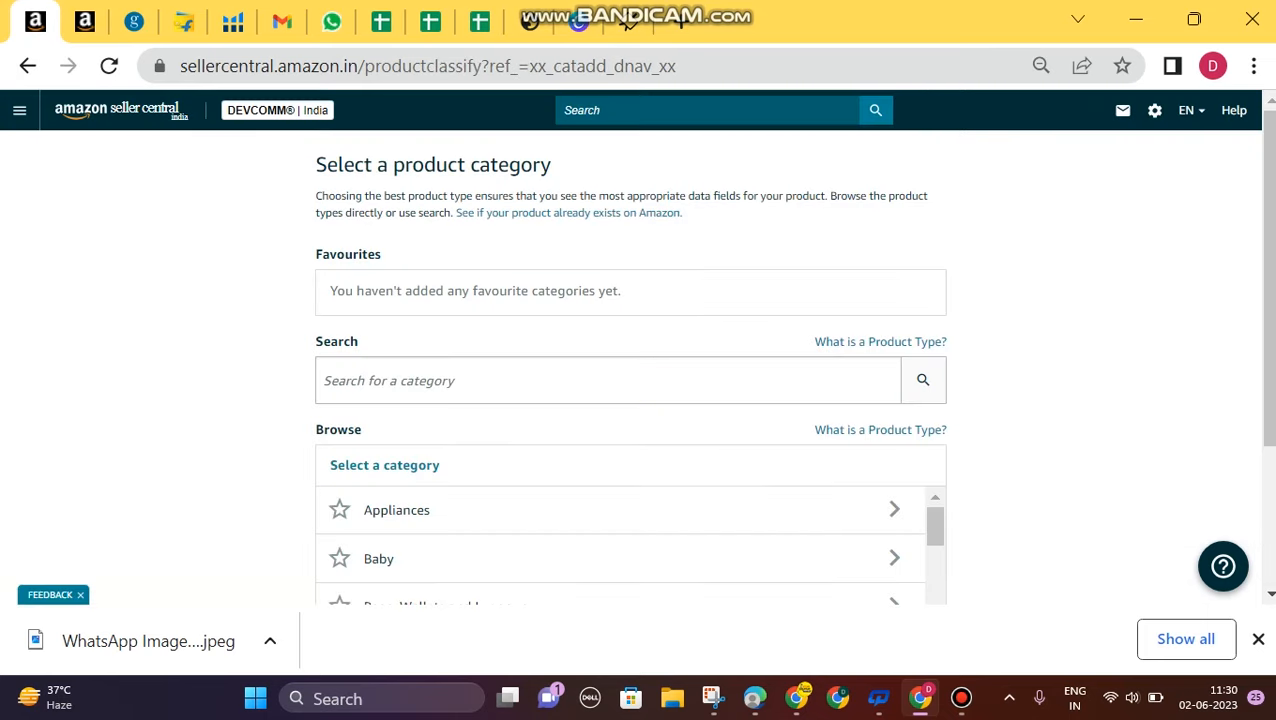
# Search the product categories for "shoes" and review the matching category paths
pyautogui.scroll(-2, 630, 400)
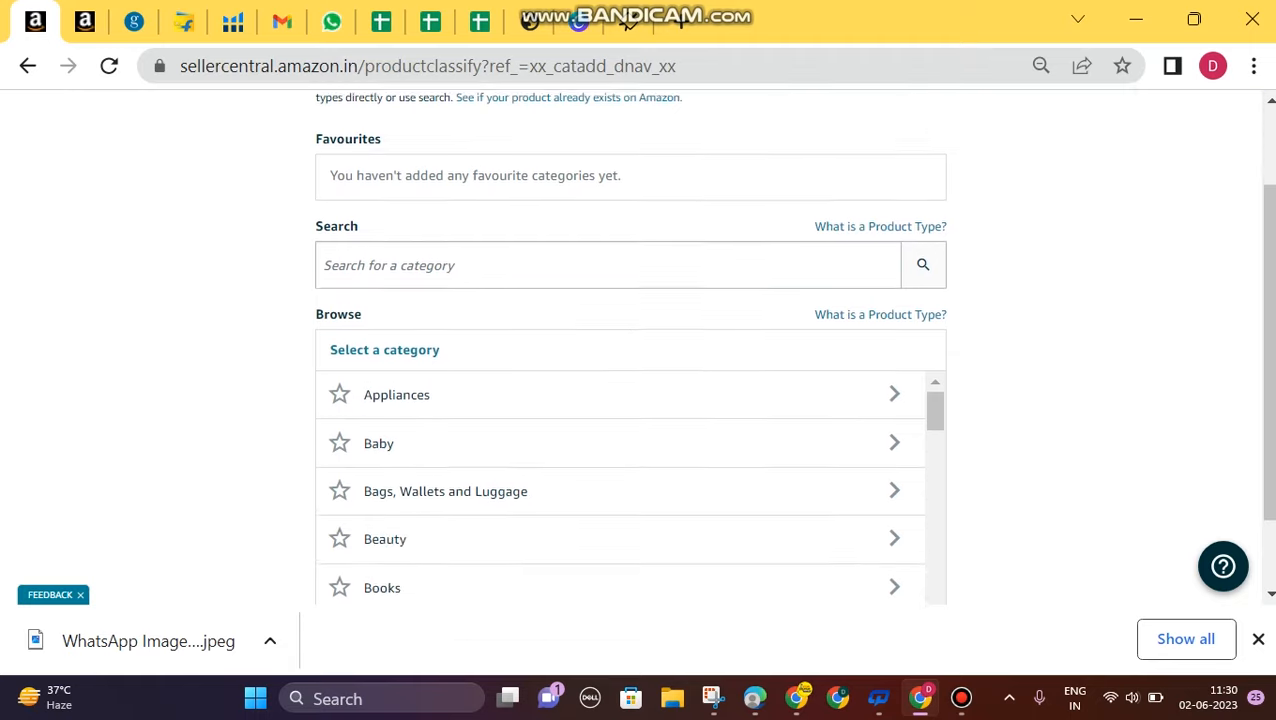
pyautogui.scroll(-1, 630, 400)
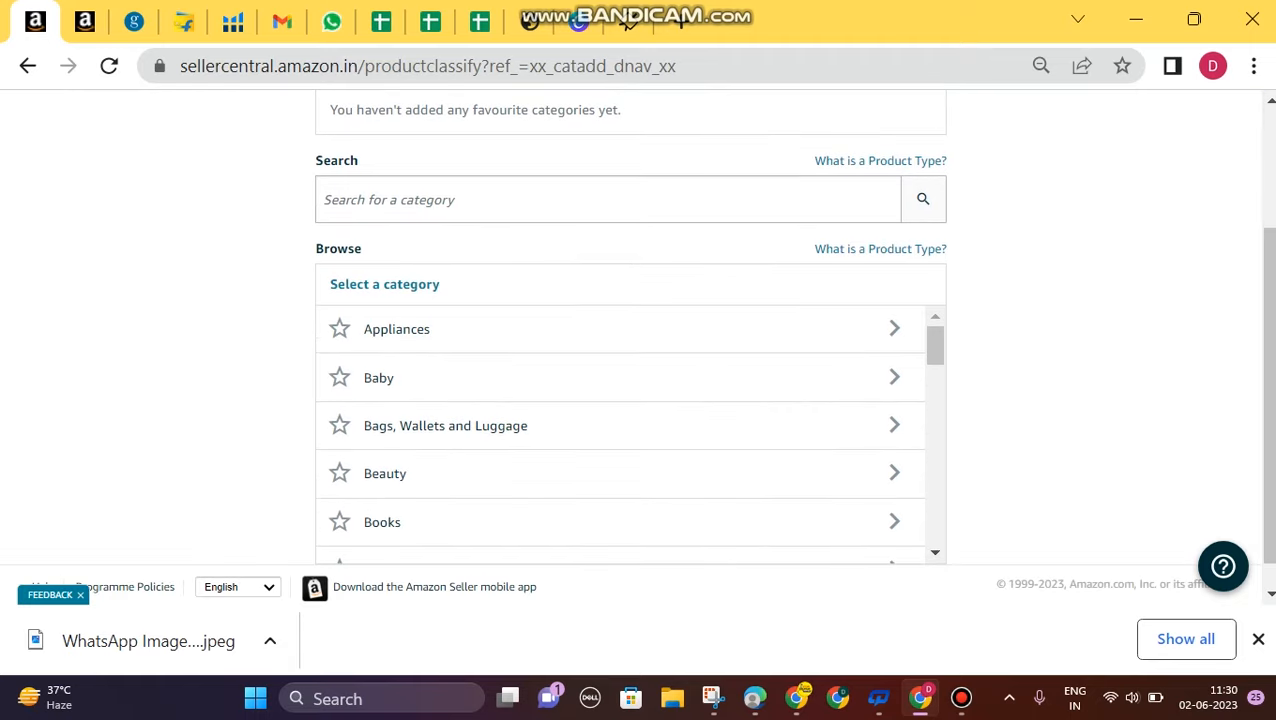
pyautogui.click(608, 200)
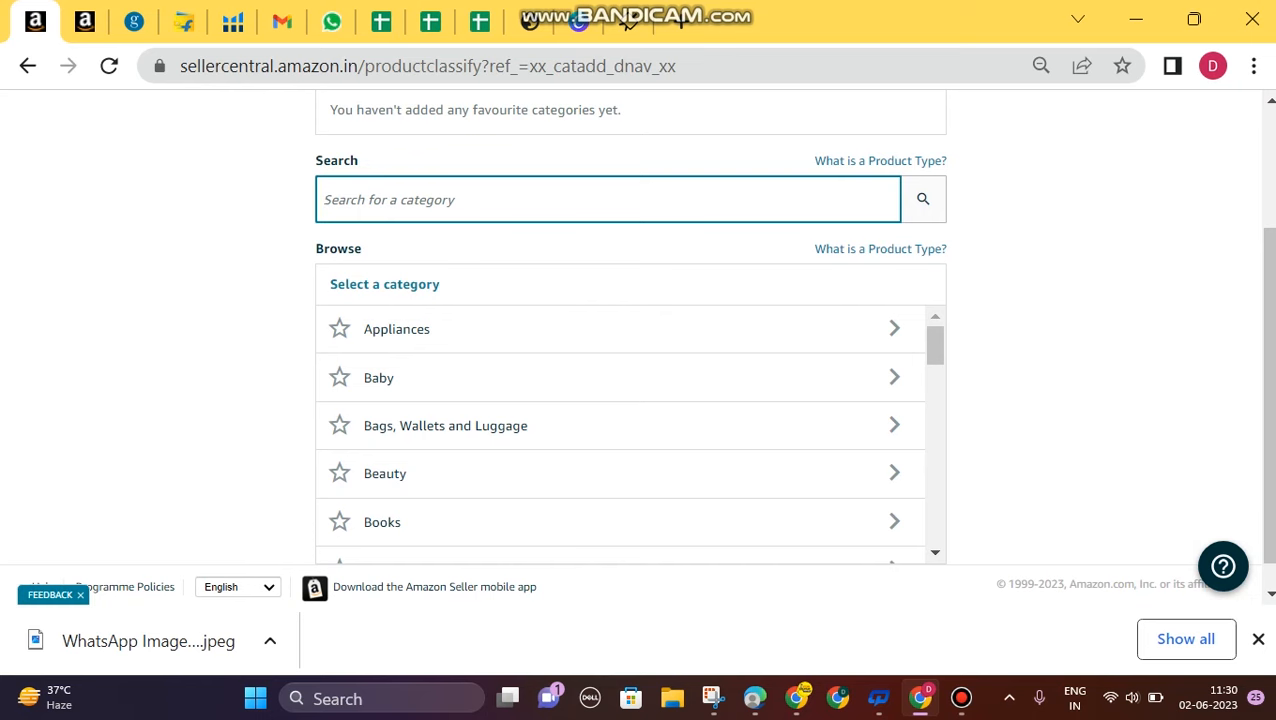
pyautogui.write('shoes')
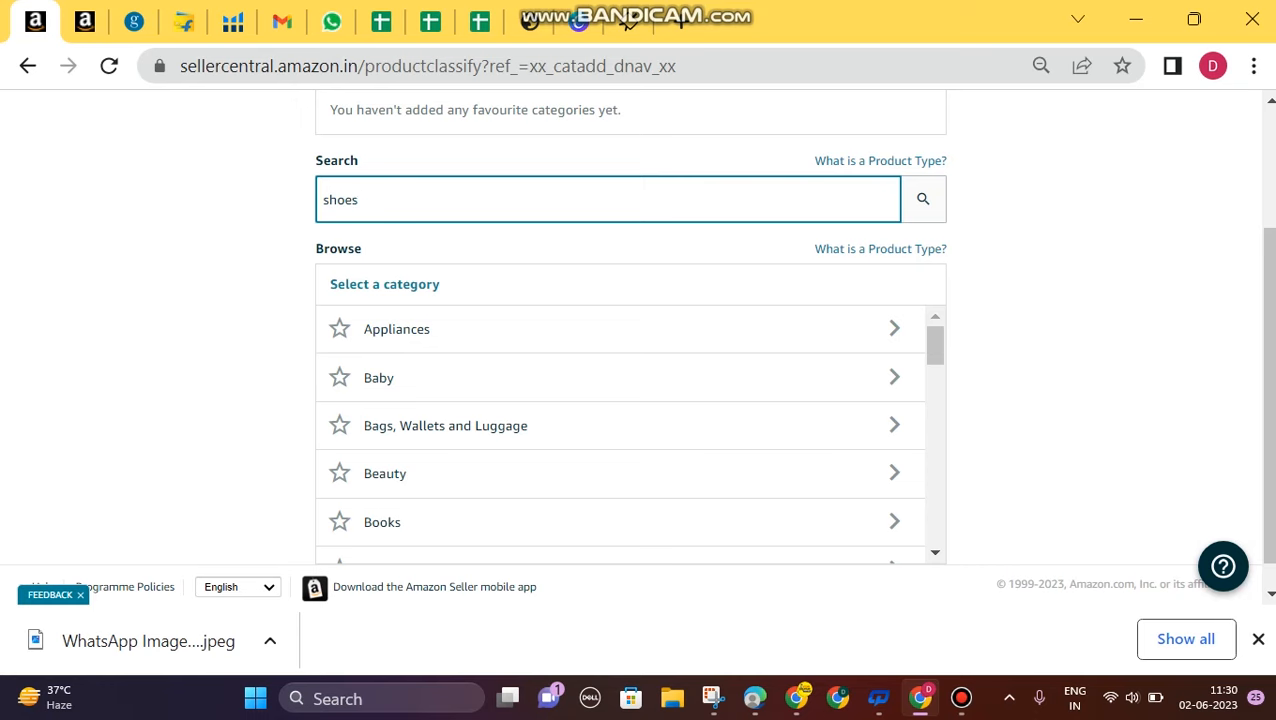
pyautogui.press('Return')
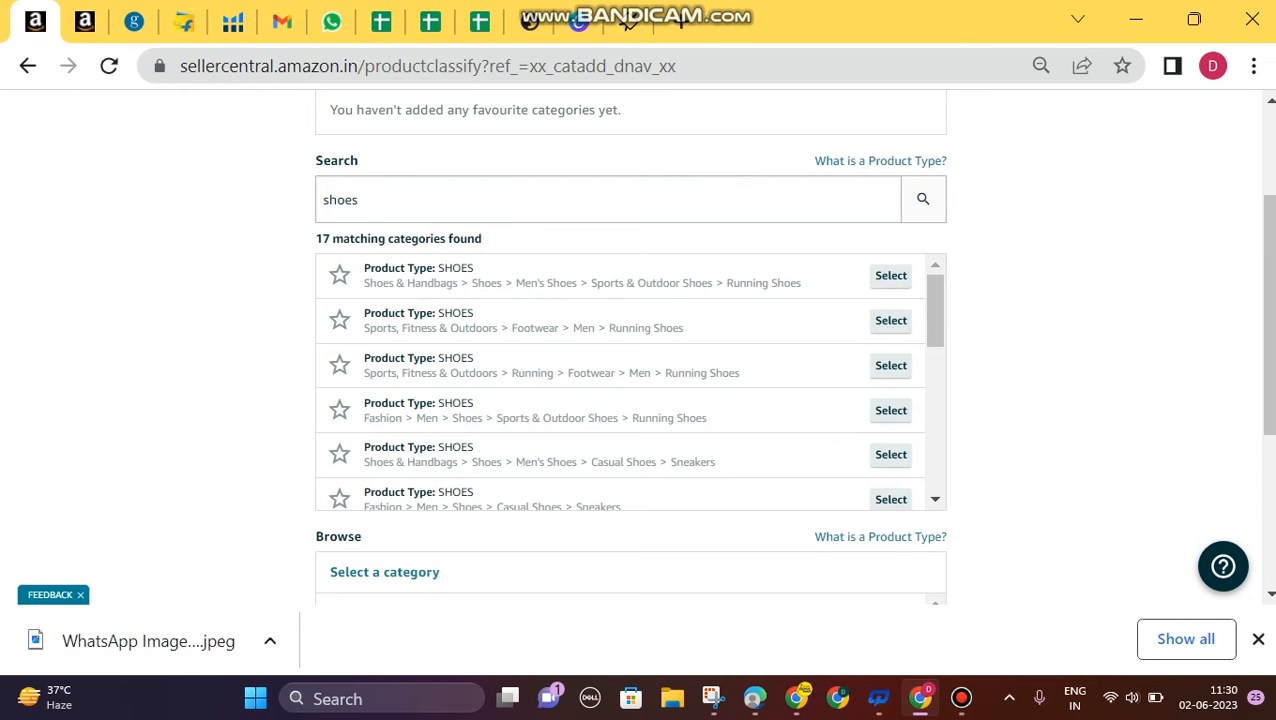
pyautogui.scroll(2, 638, 350)
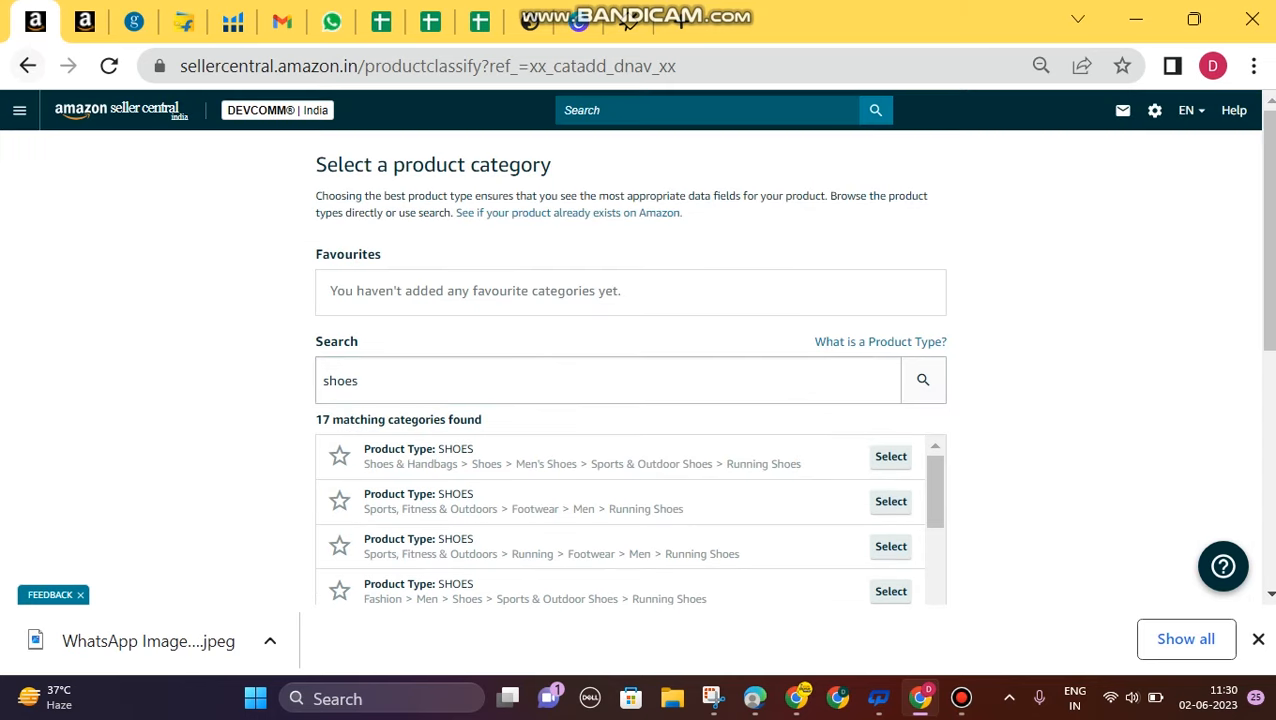
# Restart the category selection for a product not sold on Amazon and browse to Shoes & Handbags > Shoes
pyautogui.click(28, 66)
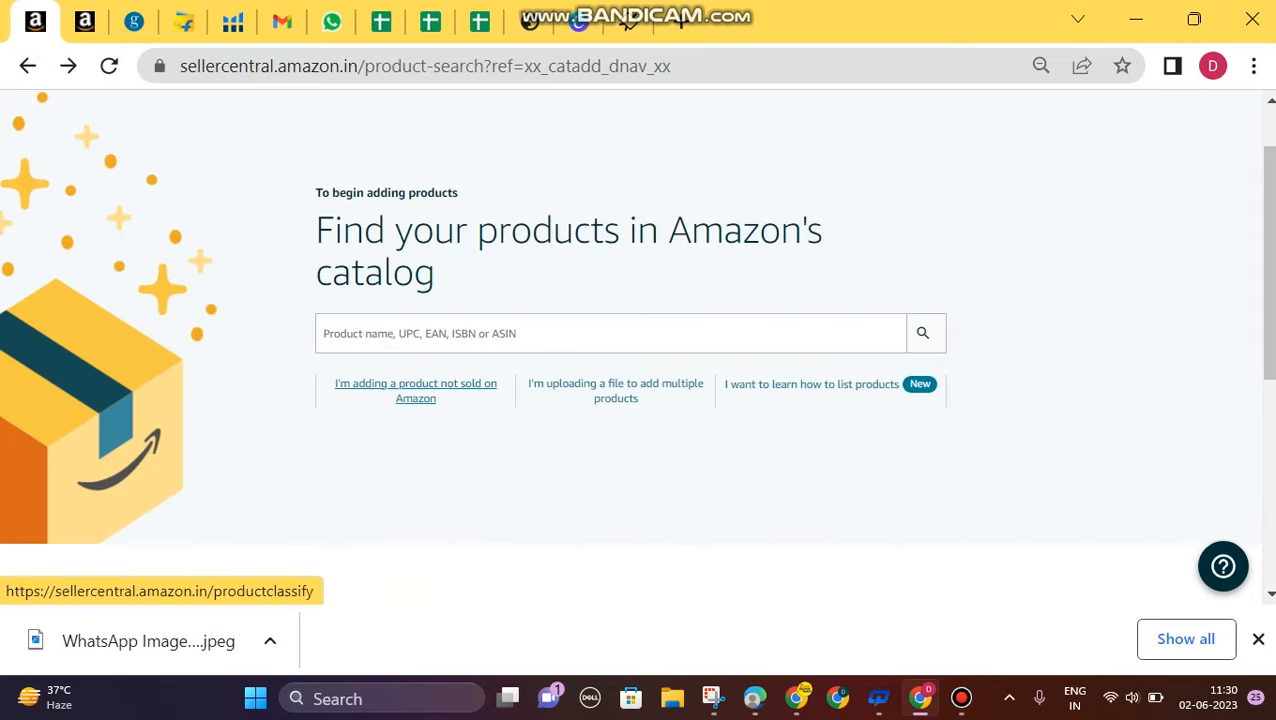
pyautogui.click(415, 390)
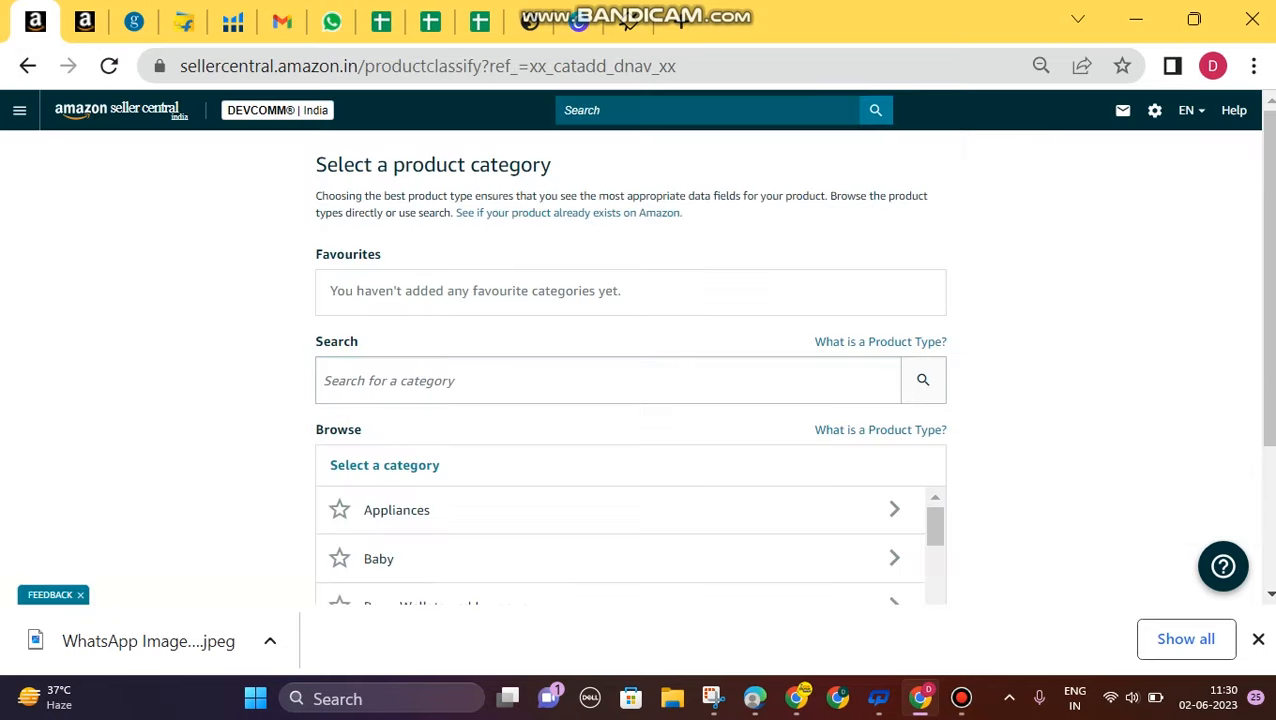
pyautogui.scroll(-3, 415, 390)
pyautogui.scroll(-1, 620, 410)
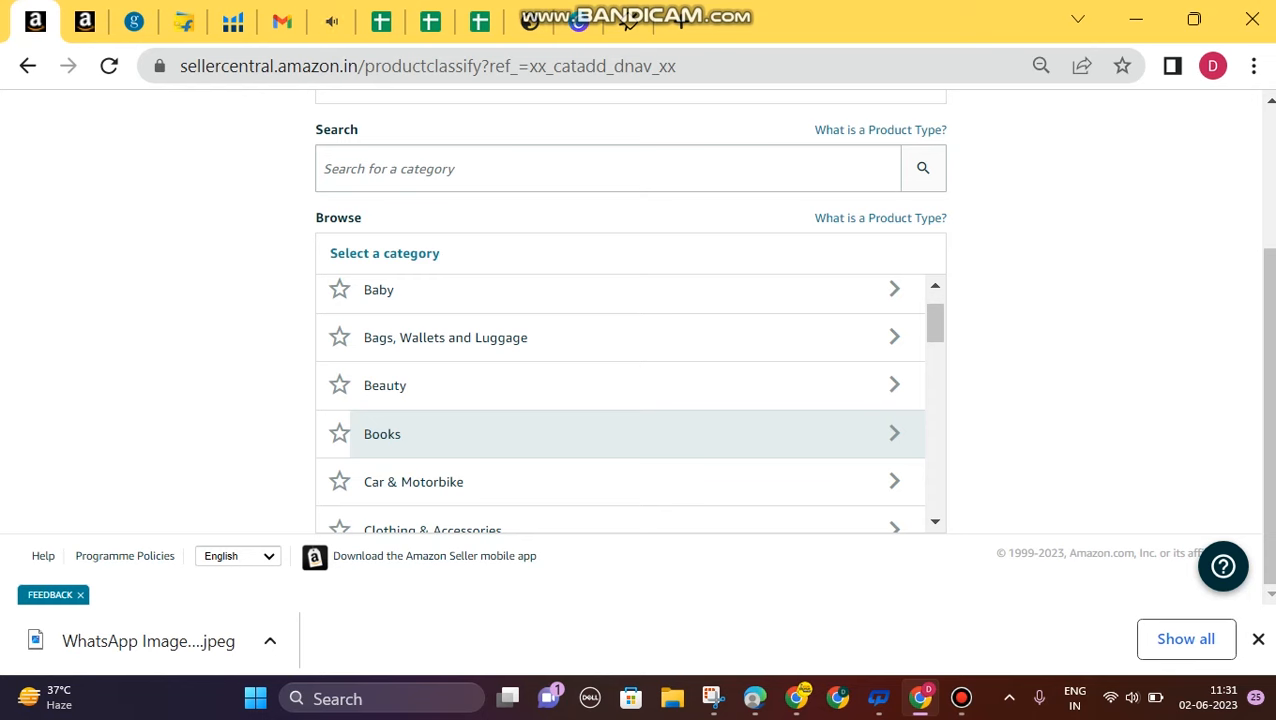
pyautogui.scroll(-3, 620, 420)
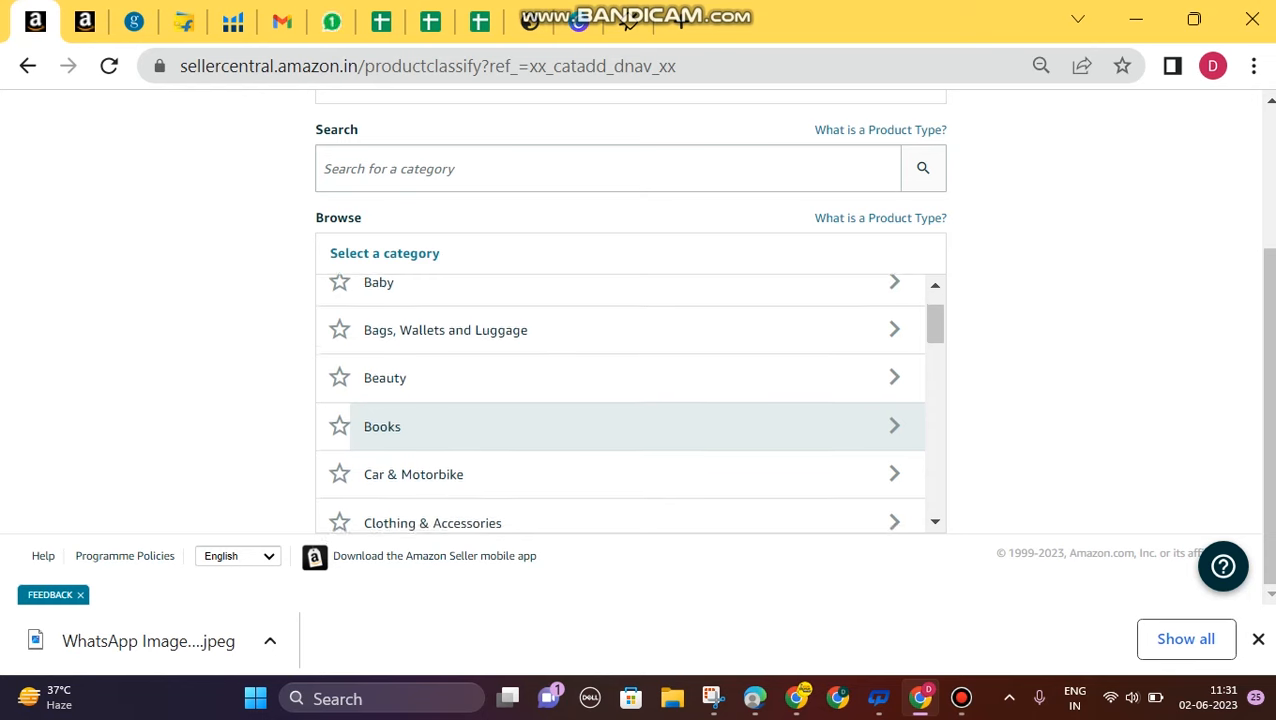
pyautogui.scroll(-6, 620, 420)
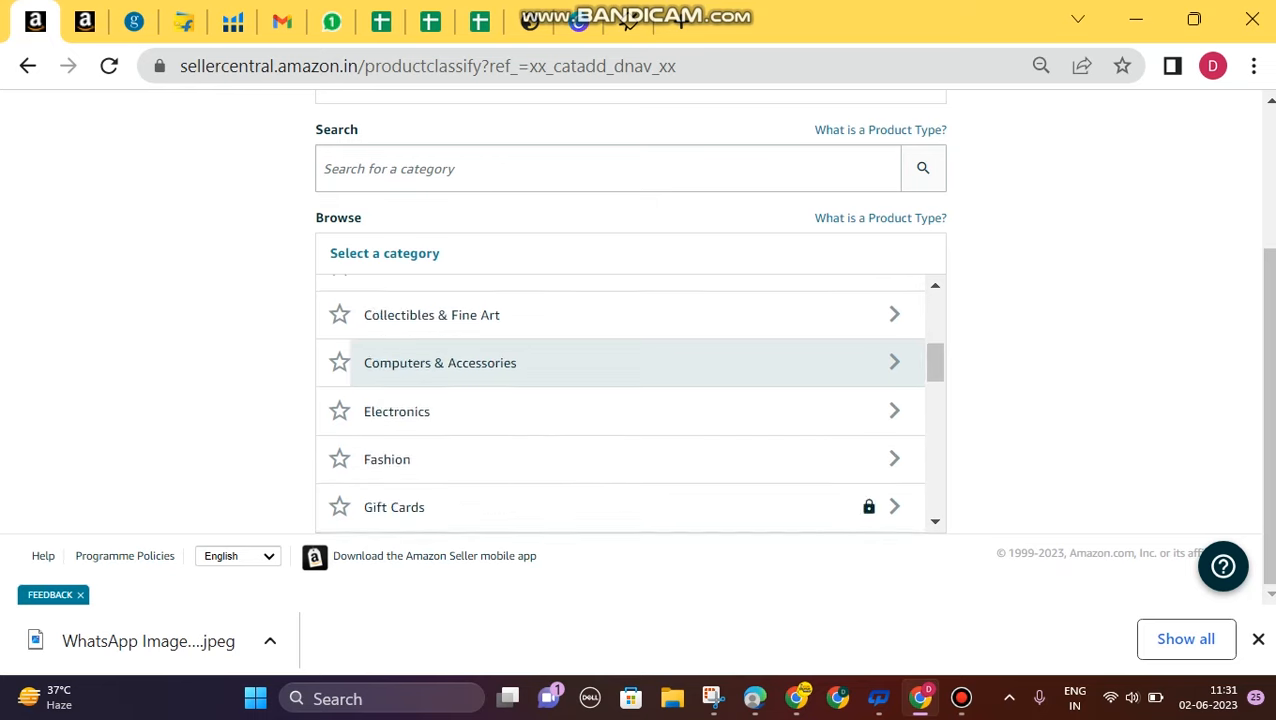
pyautogui.scroll(-3, 620, 420)
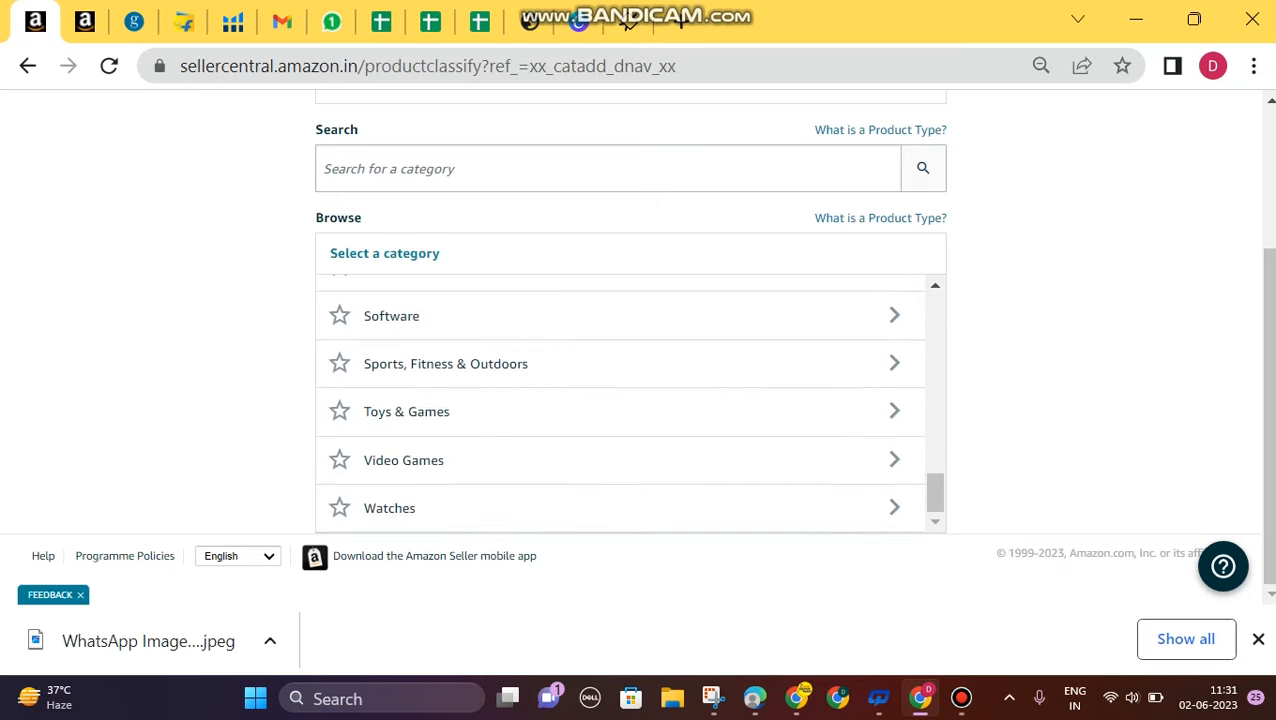
pyautogui.scroll(1, 620, 364)
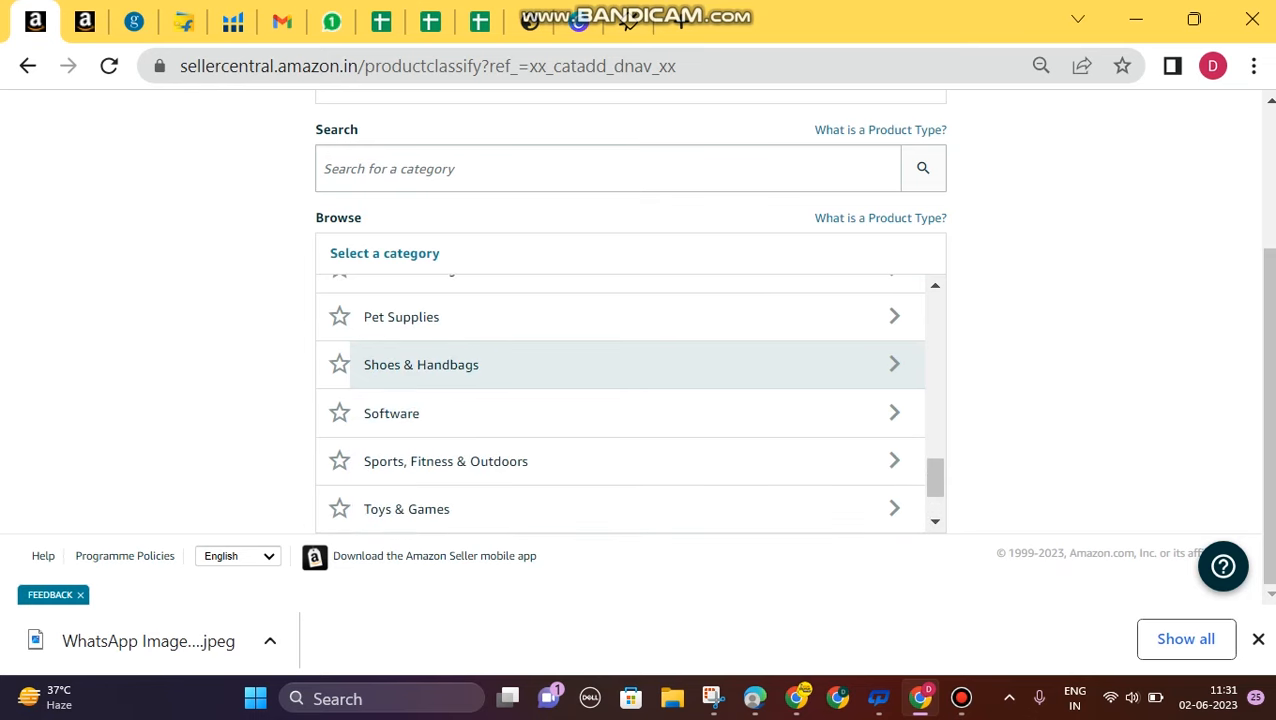
pyautogui.click(620, 364)
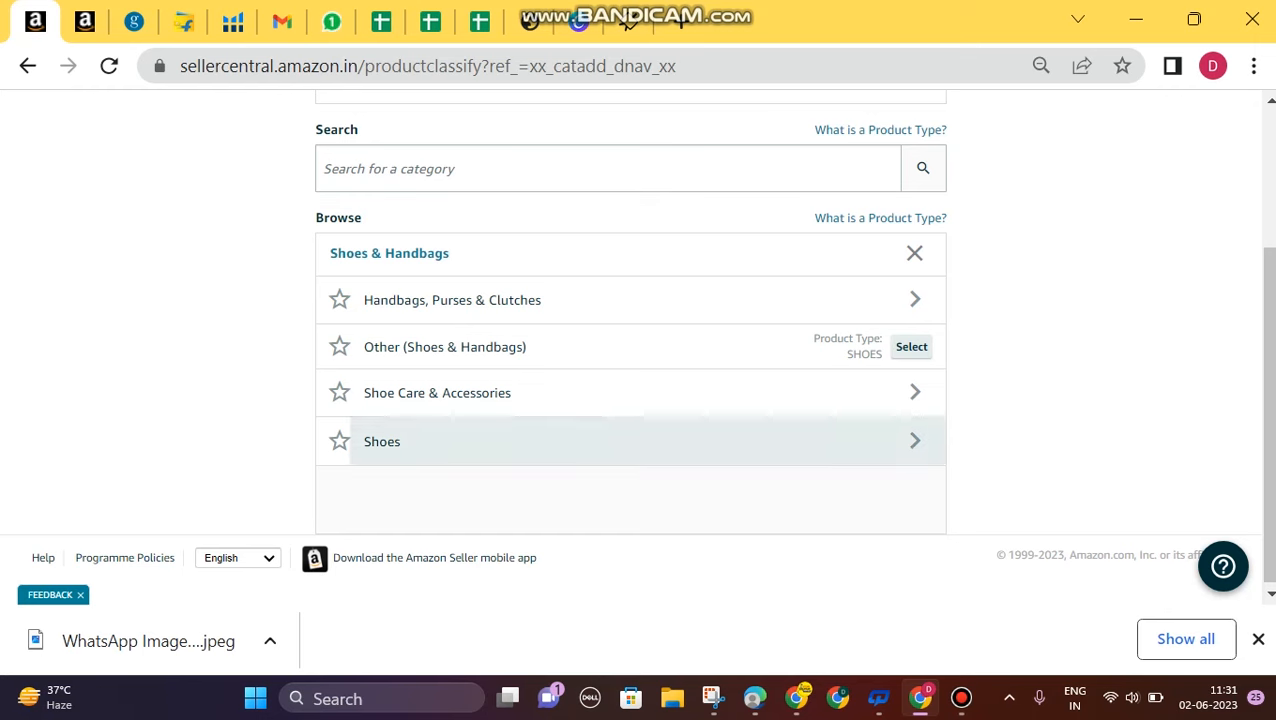
pyautogui.click(620, 441)
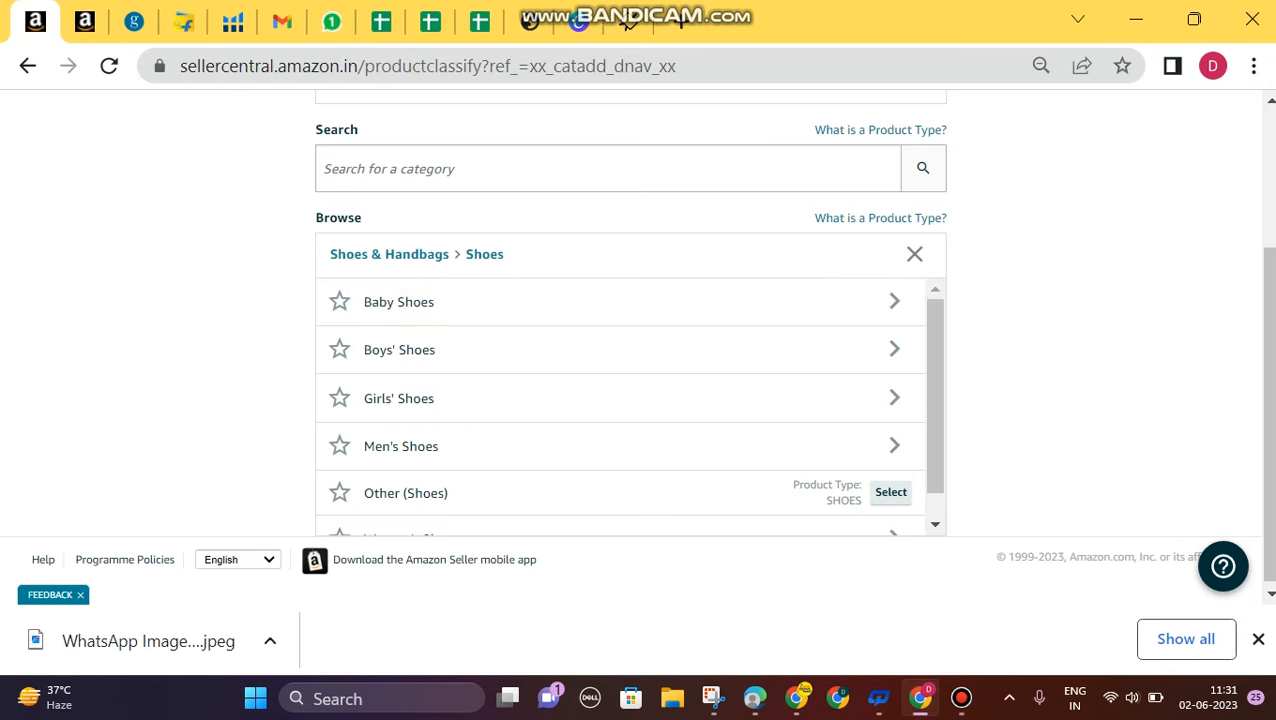
# Narrow the category to Men's Shoes > Casual Shoes and select Loafers & Moccasins as the product type
pyautogui.scroll(-1, 620, 405)
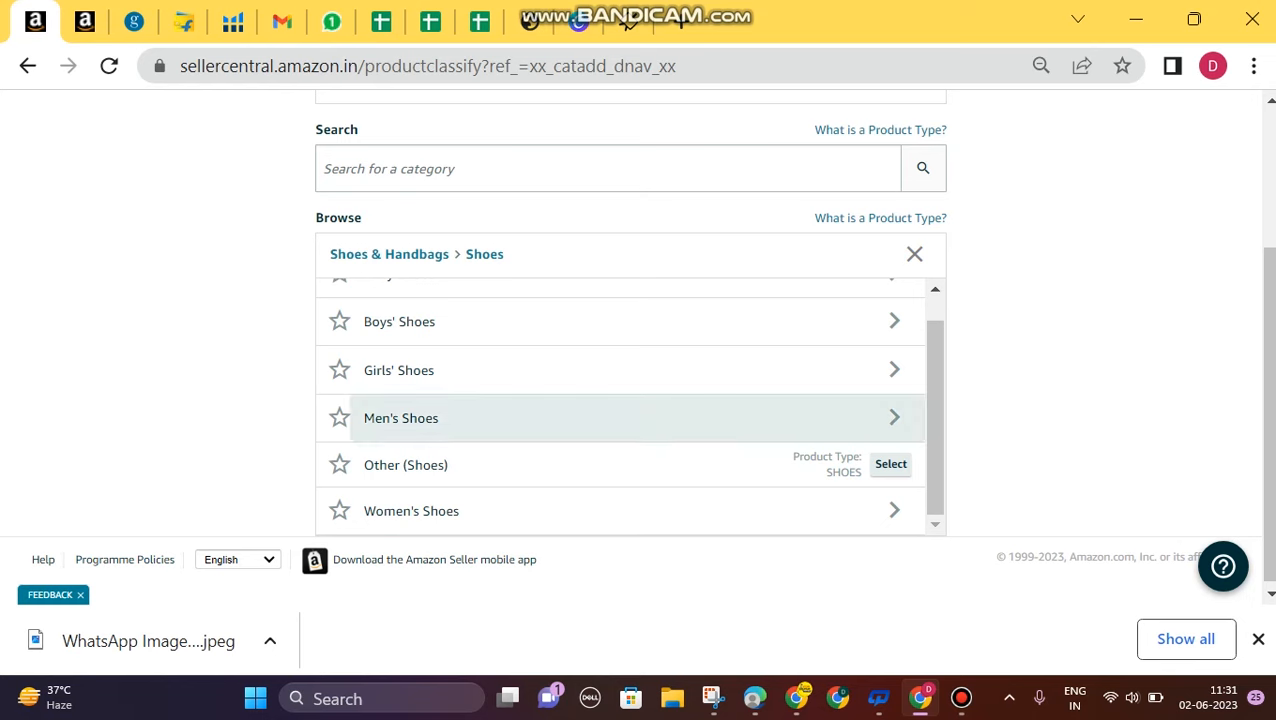
pyautogui.click(401, 418)
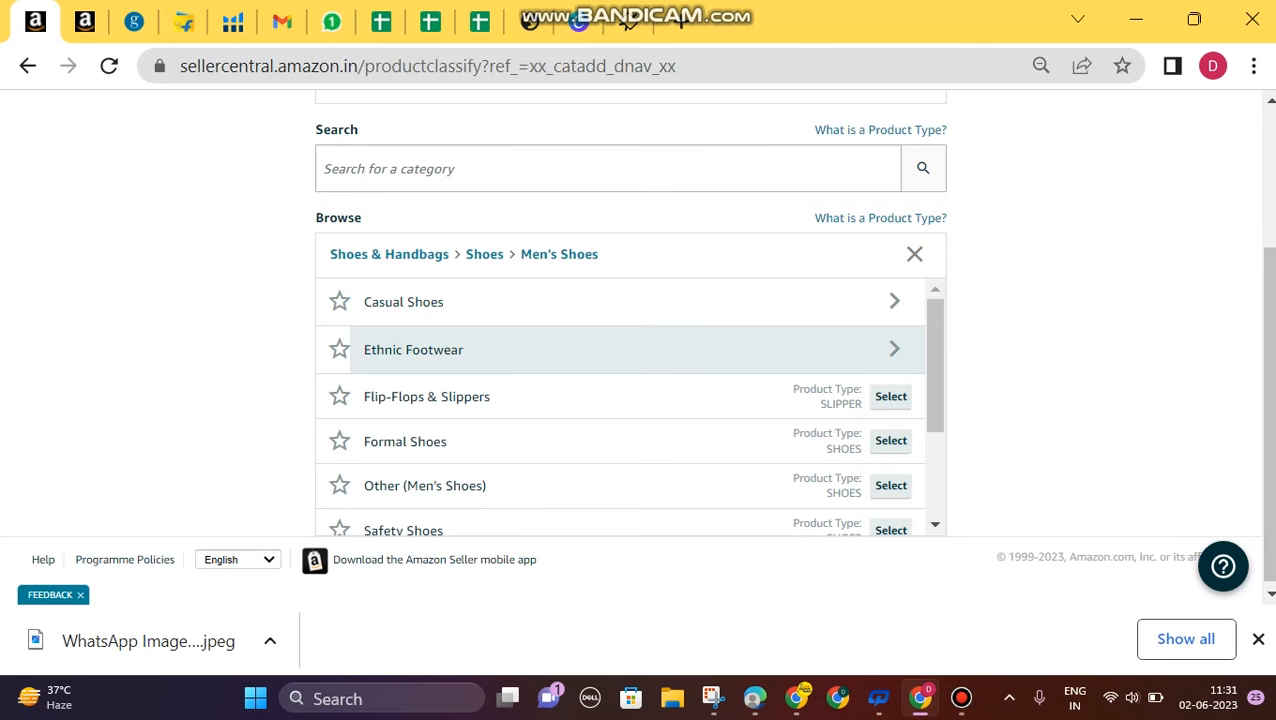
pyautogui.scroll(-3, 620, 410)
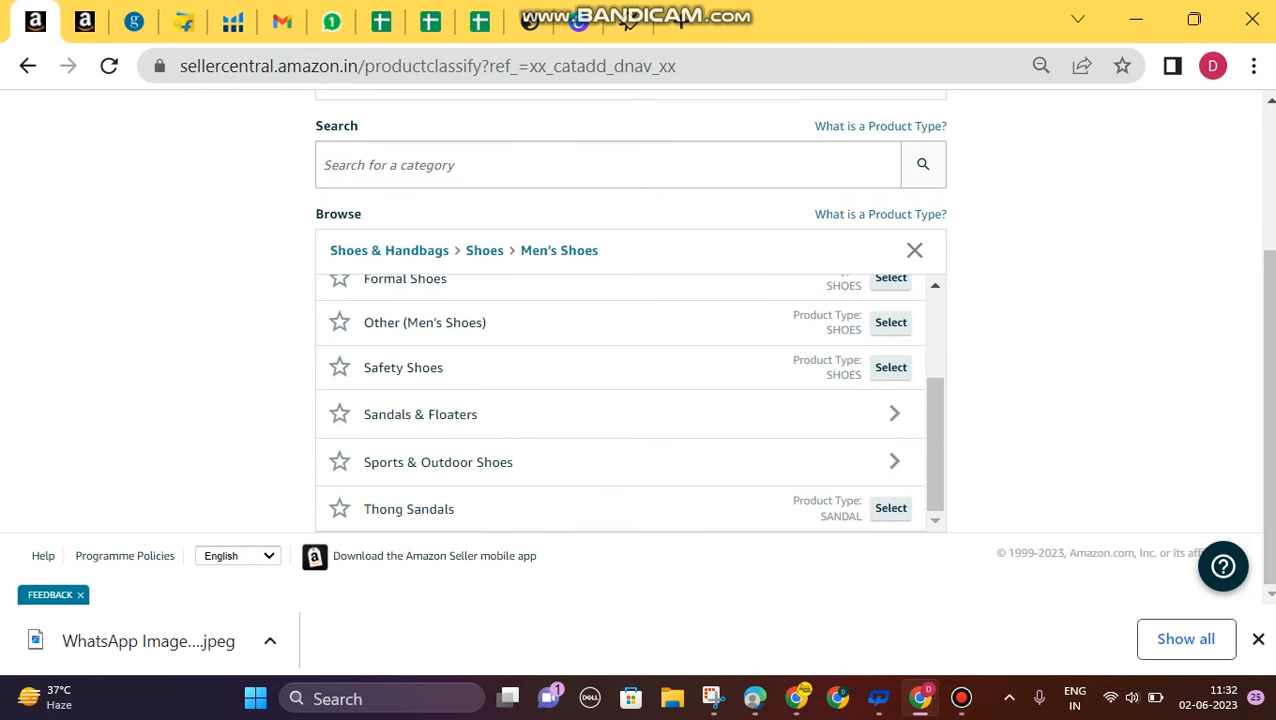
pyautogui.scroll(3, 620, 400)
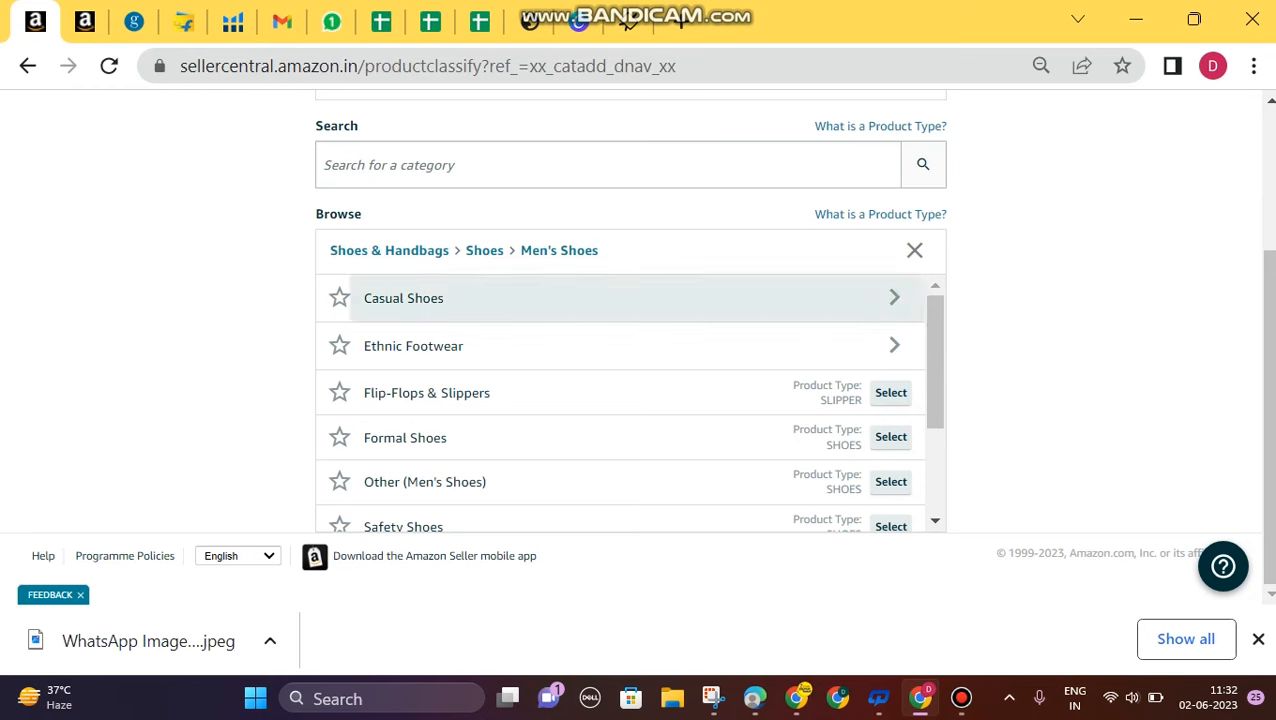
pyautogui.click(403, 298)
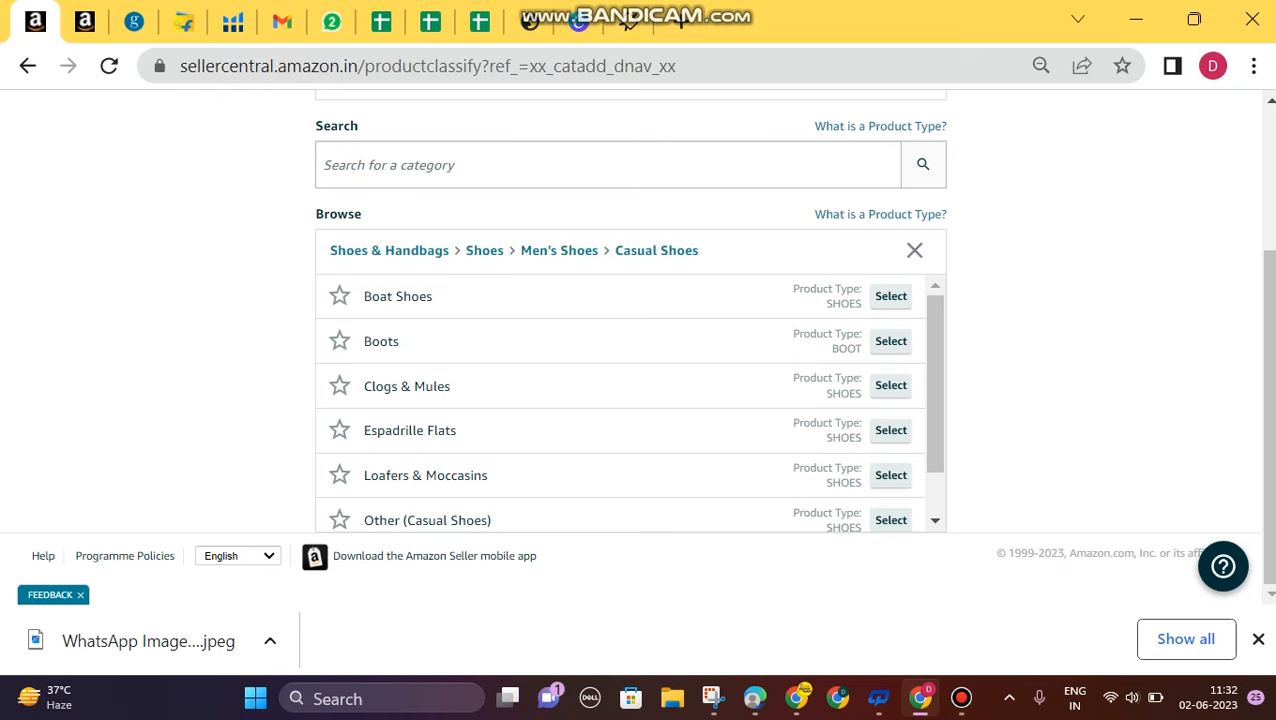
pyautogui.scroll(-1, 629, 401)
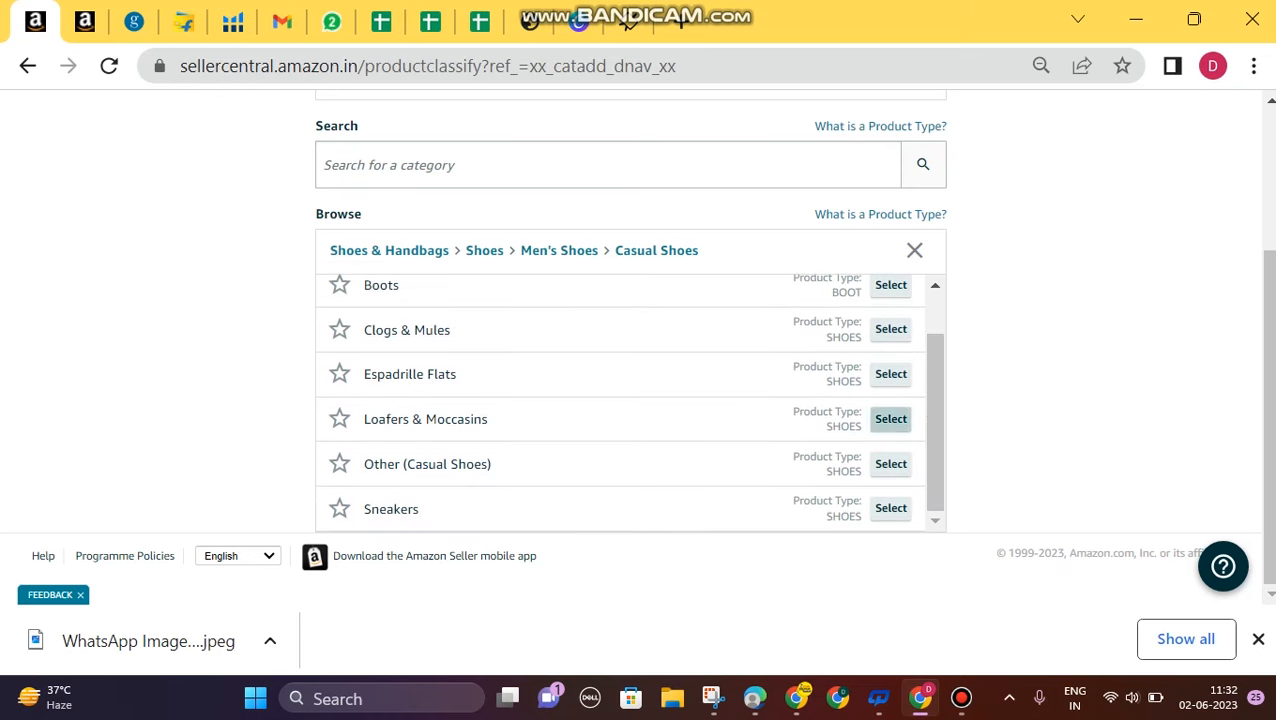
pyautogui.click(890, 419)
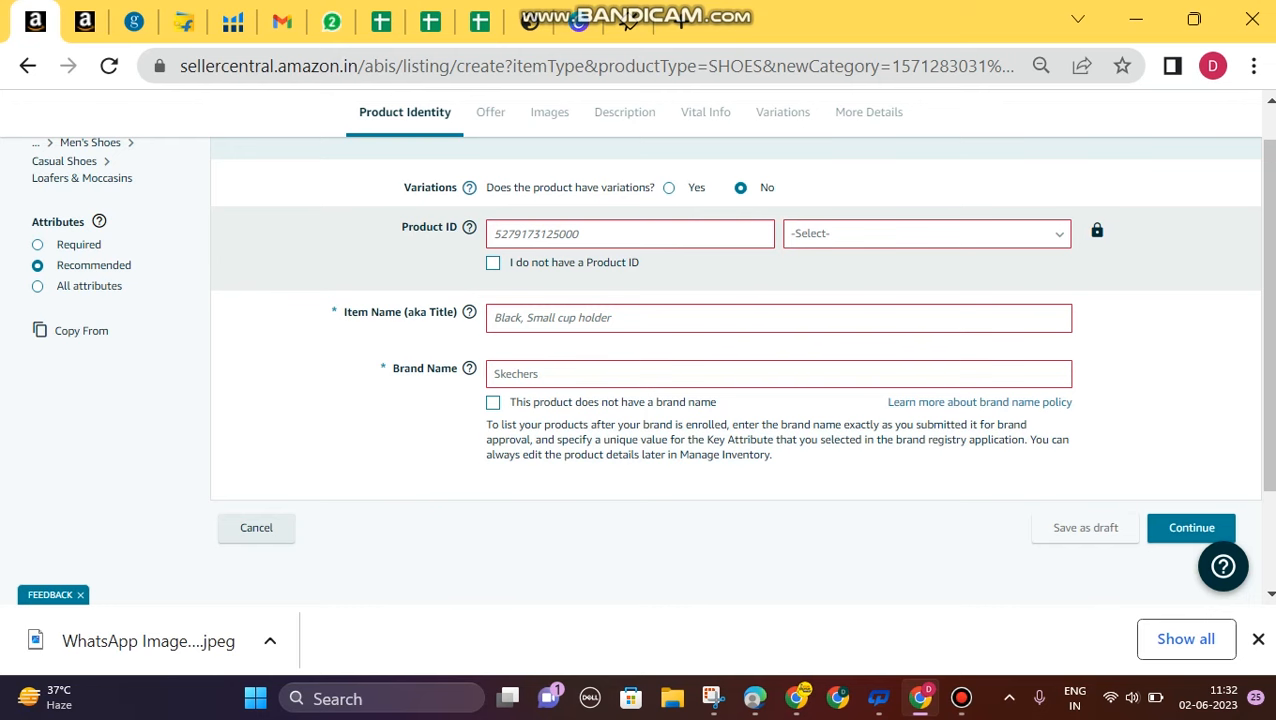
# Check the Product ID types, show all attributes in the listing form, and declare that the product has no Product ID
pyautogui.click(927, 234)
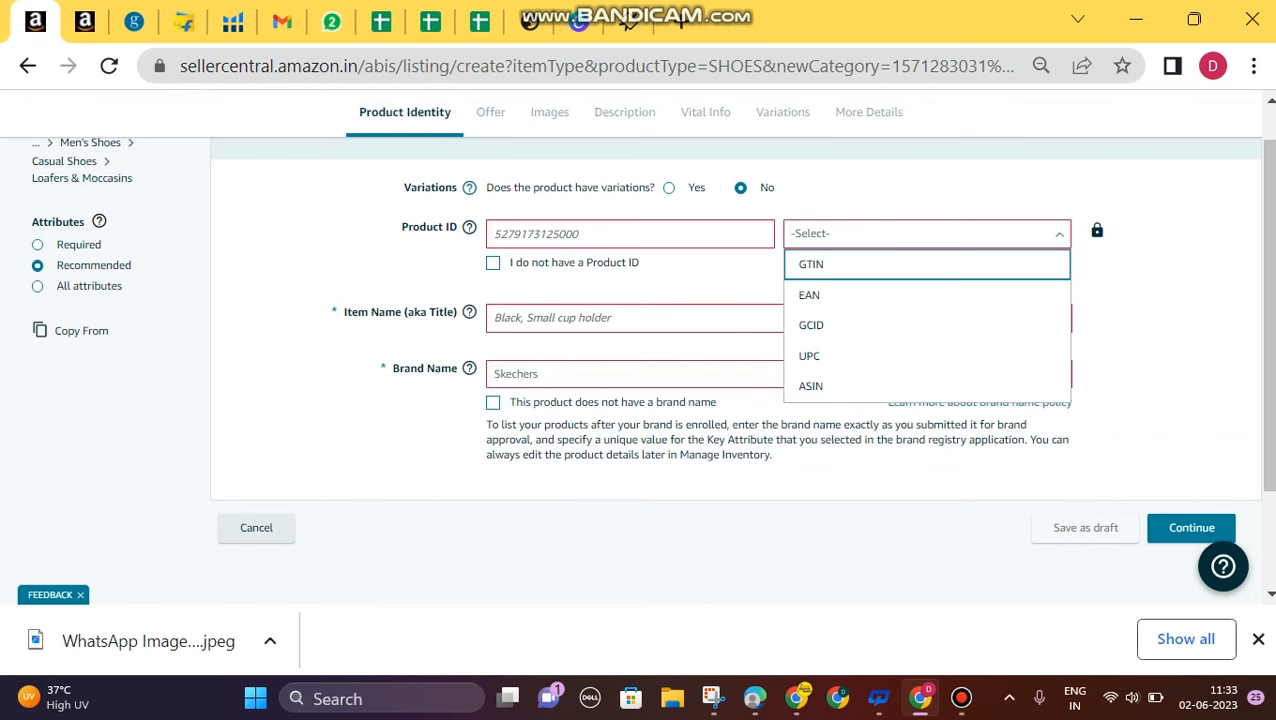
pyautogui.press('Escape')
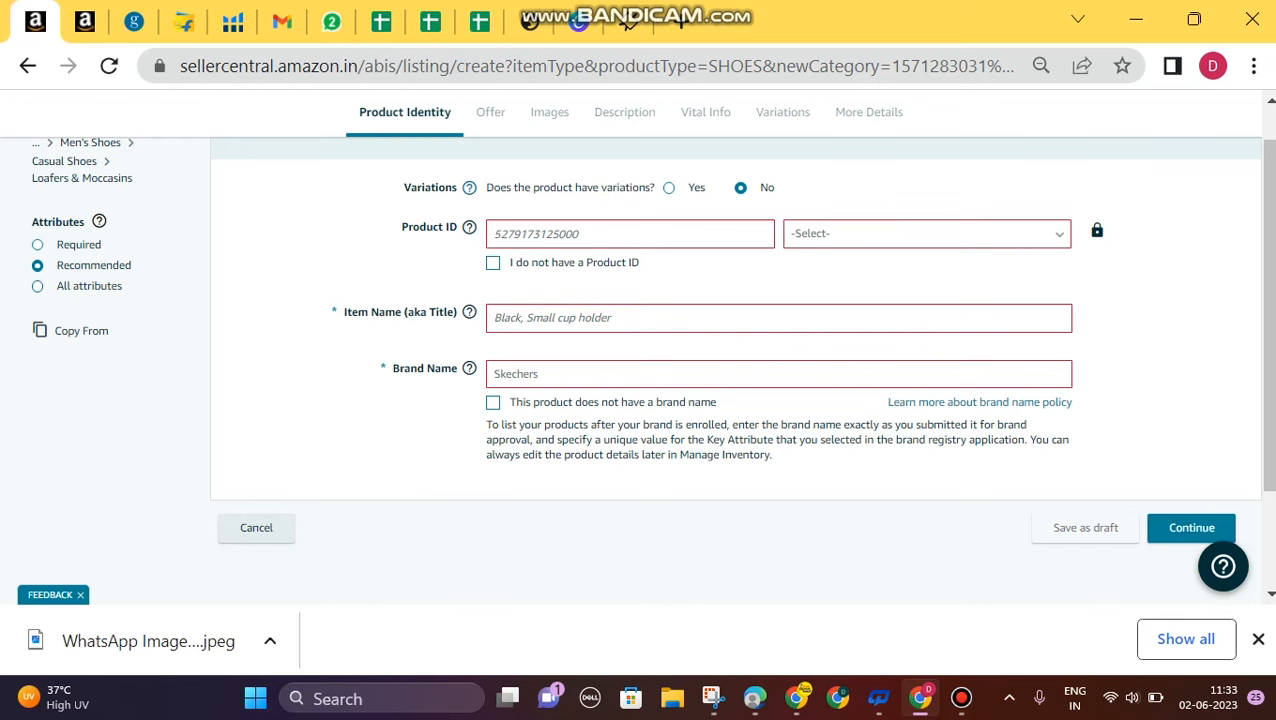
pyautogui.click(38, 286)
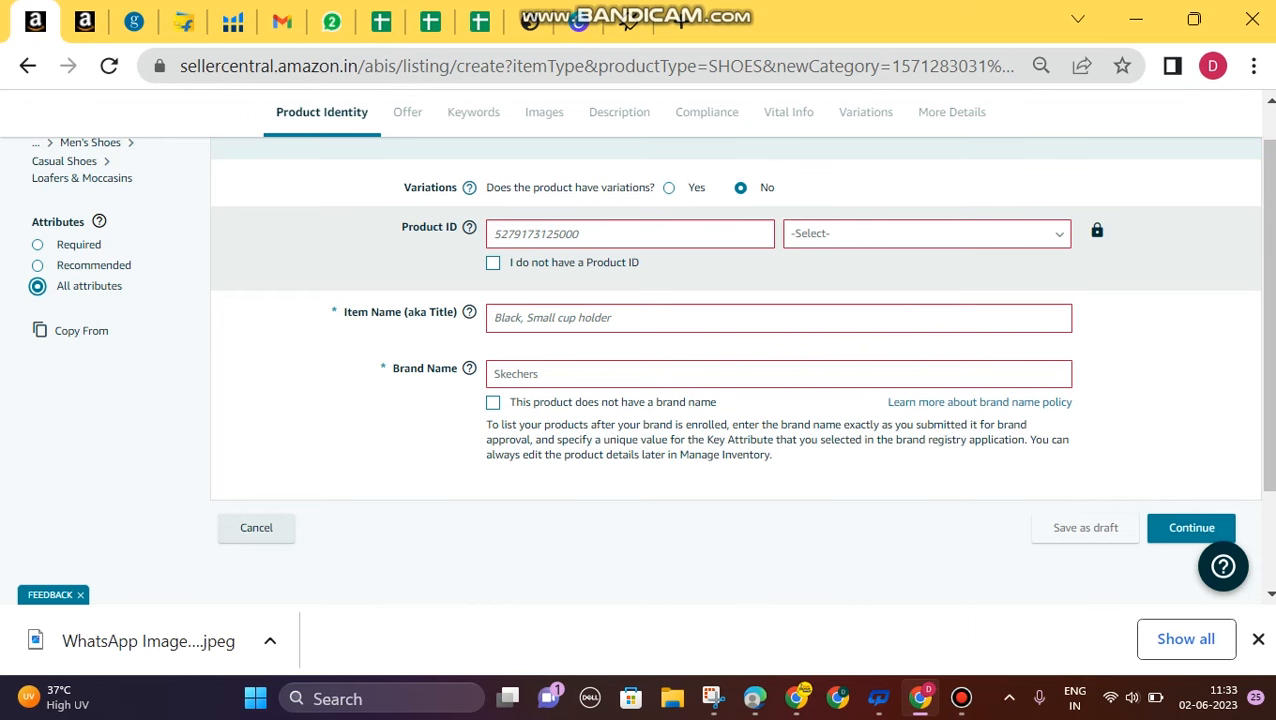
pyautogui.click(493, 262)
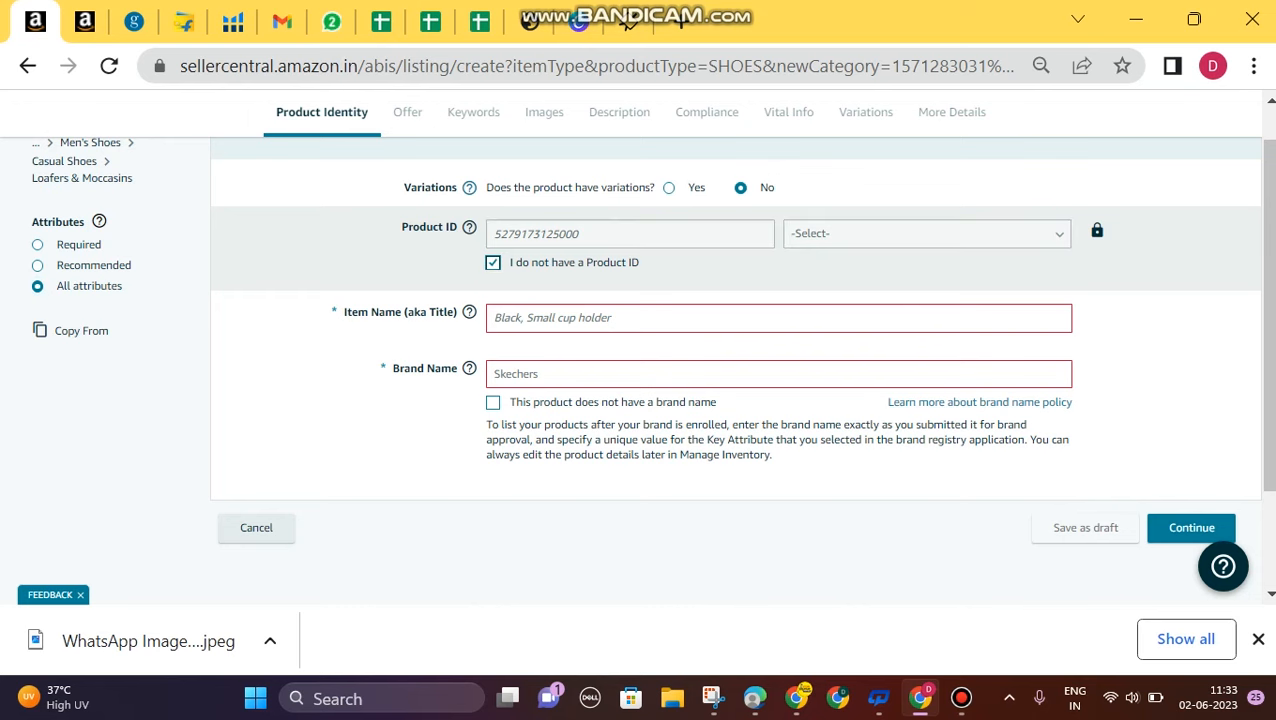
# Enter "casual shoes" as the item name of the new listing
pyautogui.click(638, 318)
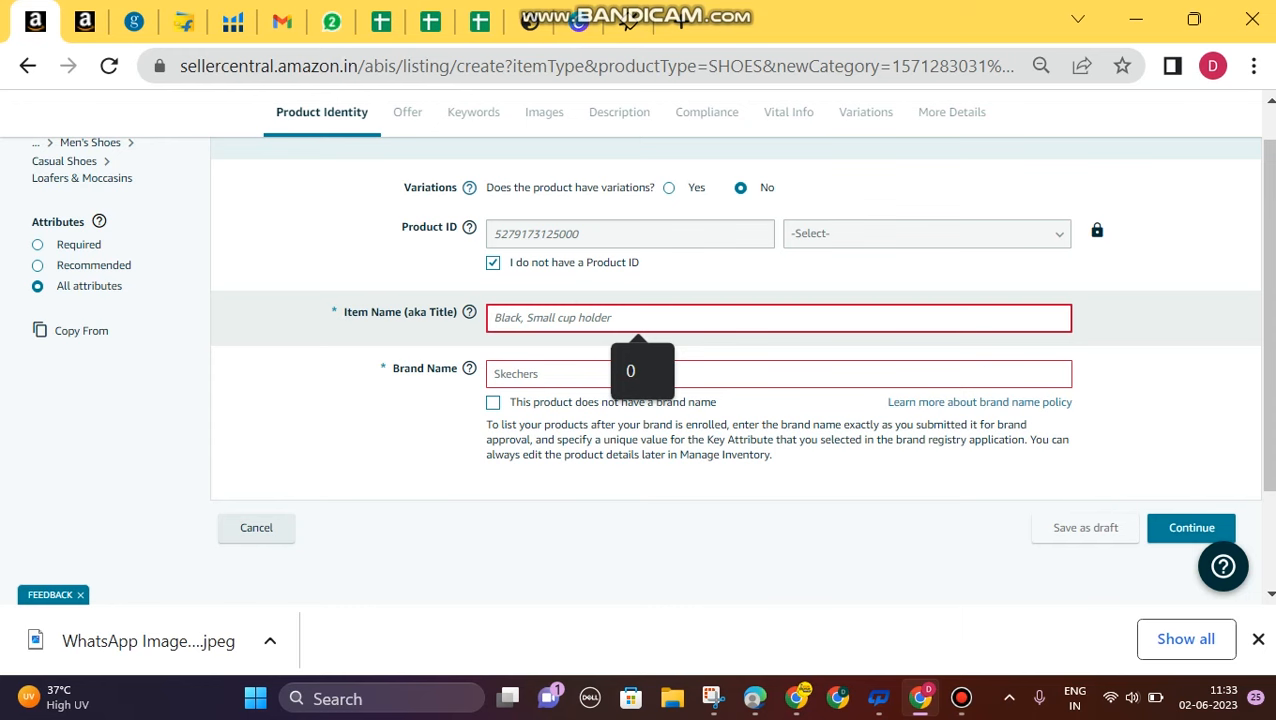
pyautogui.write('casual')
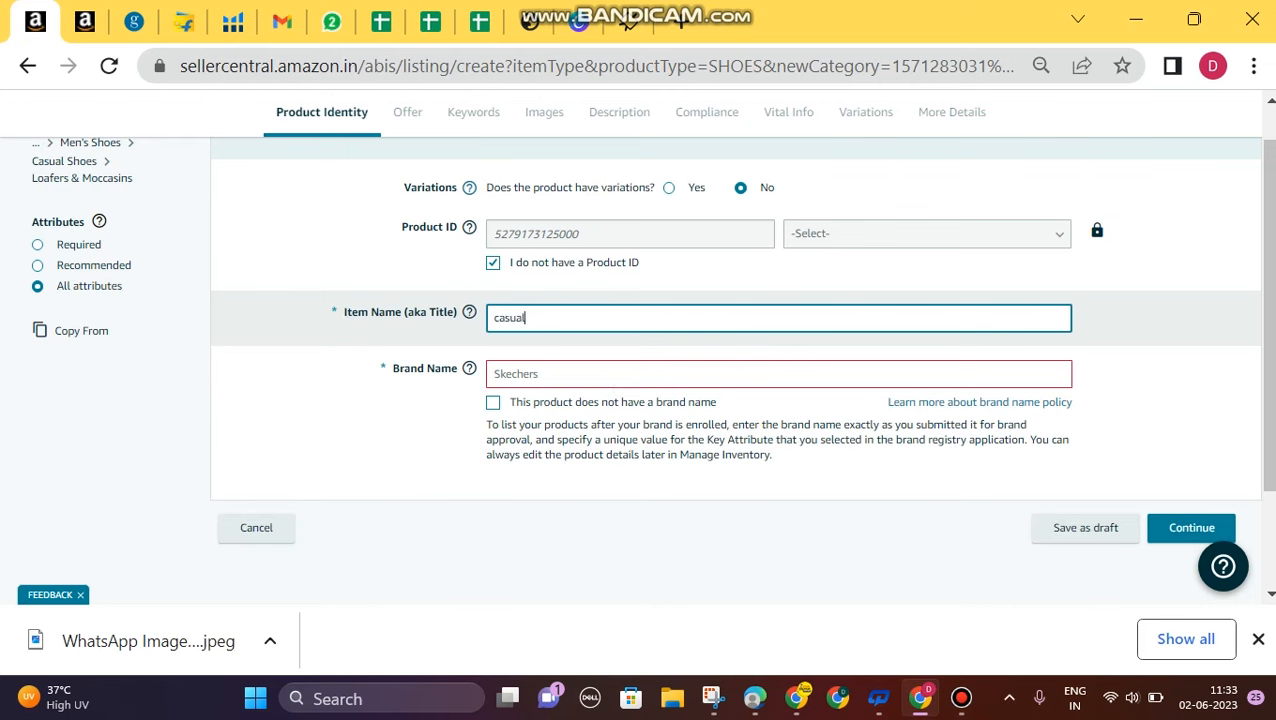
pyautogui.write(' shoes')
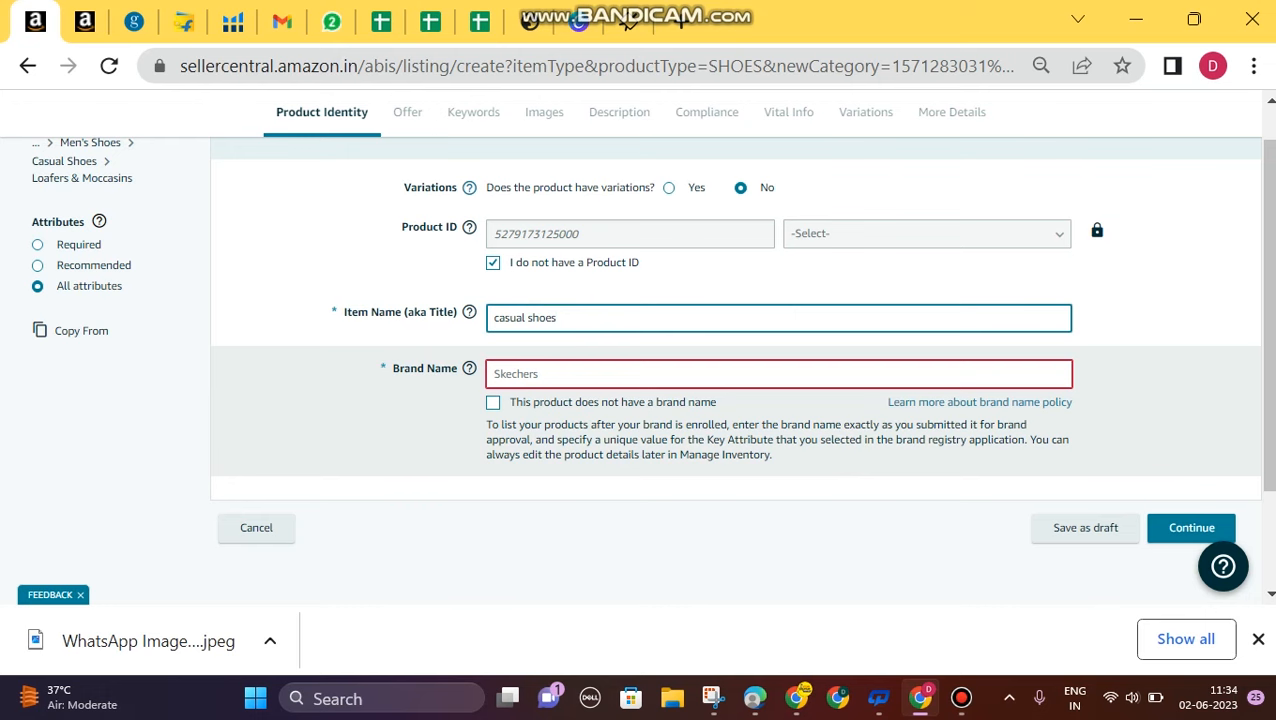
# Choose DEVCOMM as the brand name, continue to the full listing form, and recheck the product identity details
pyautogui.click(640, 374)
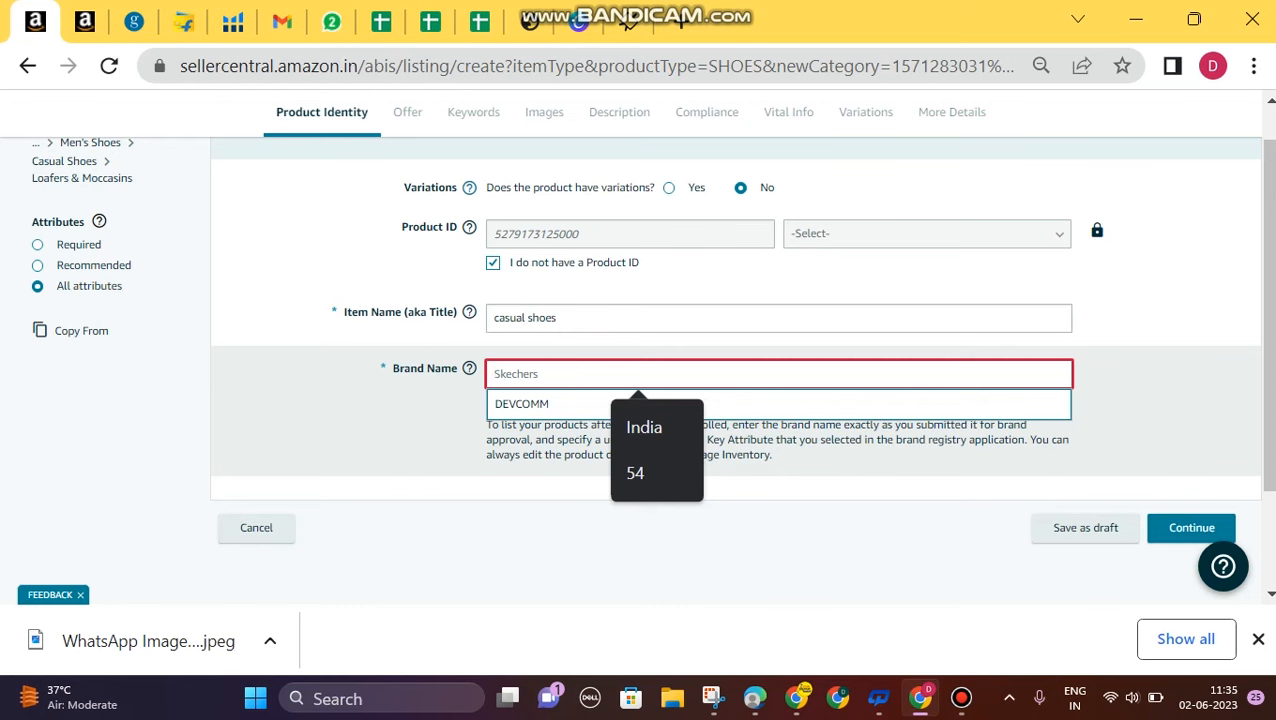
pyautogui.click(522, 404)
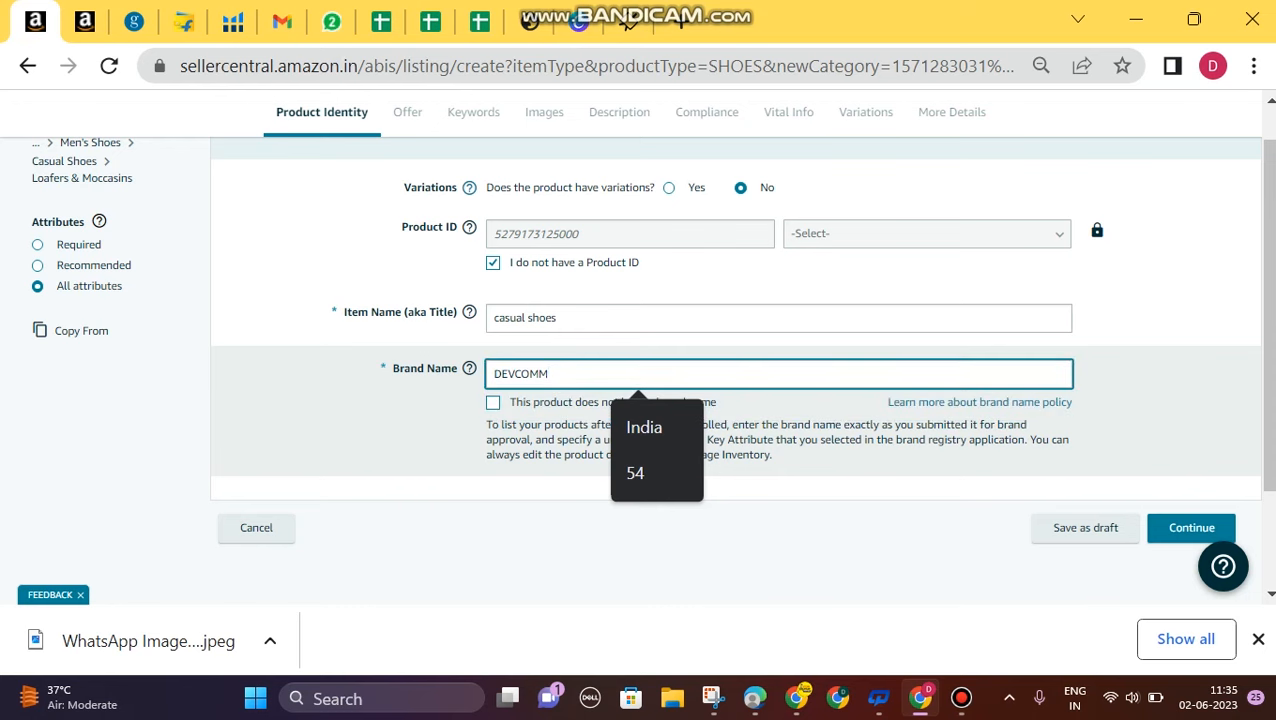
pyautogui.click(1191, 528)
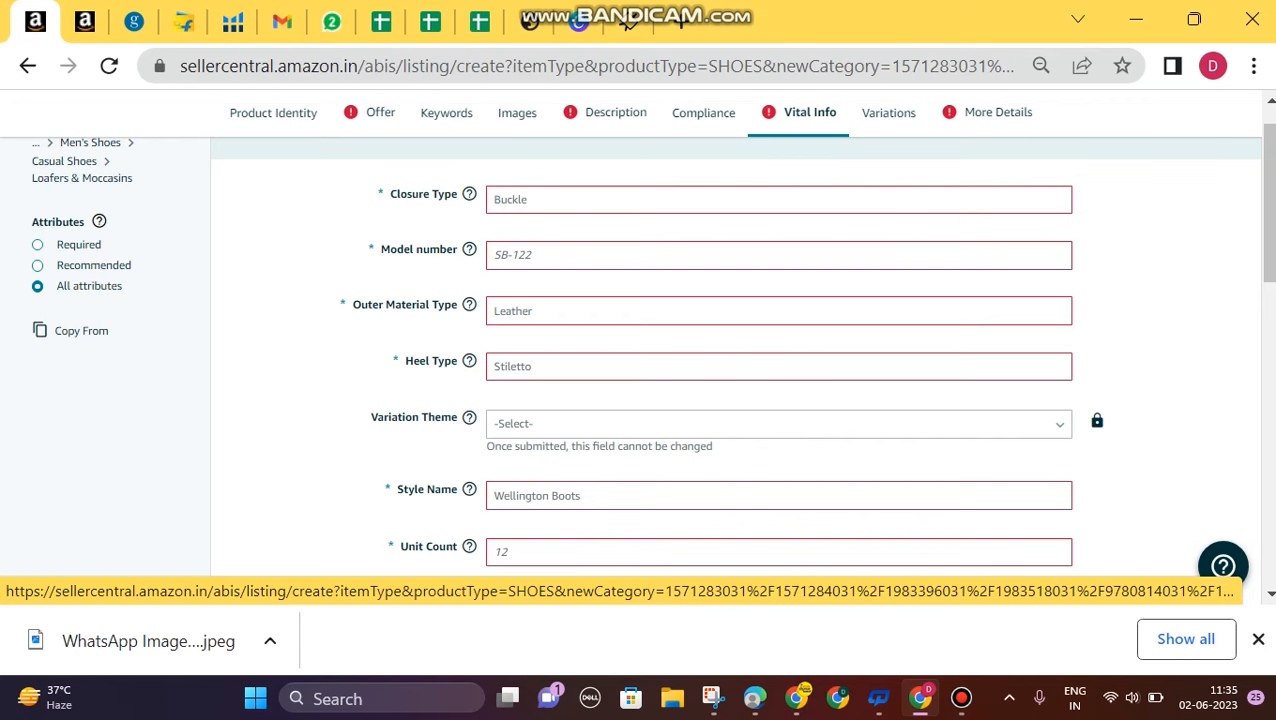
pyautogui.click(273, 113)
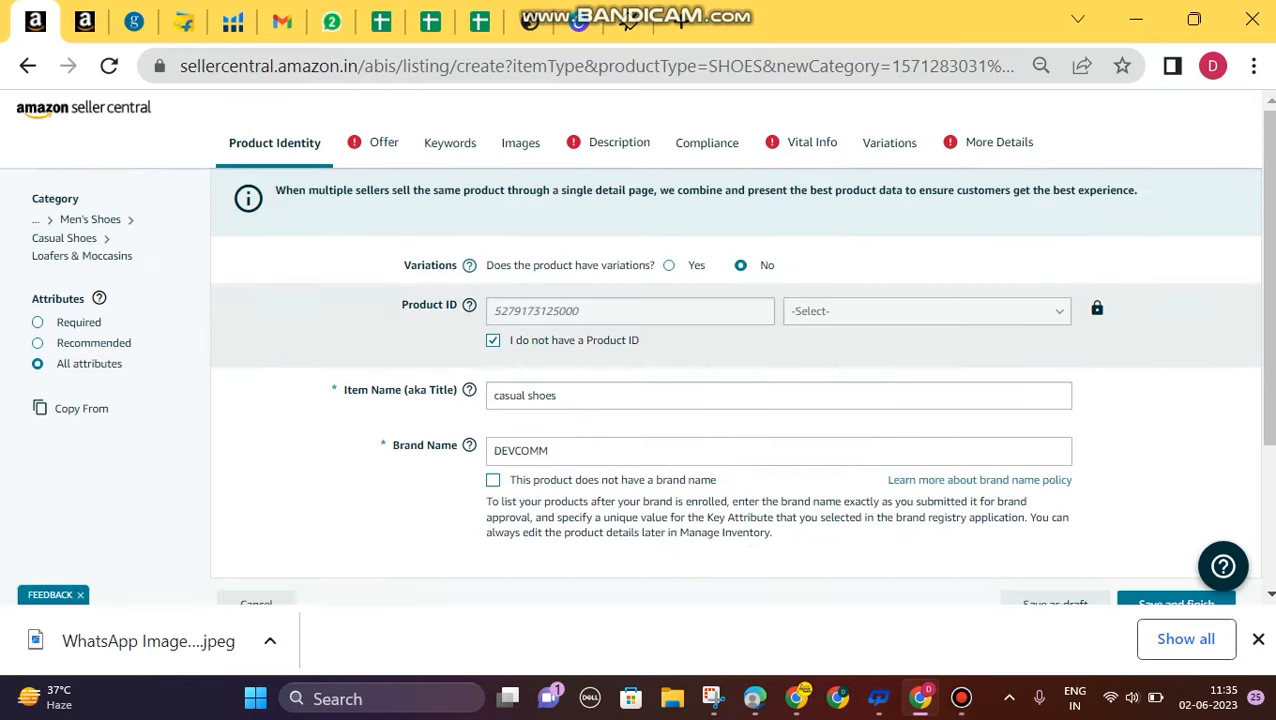
pyautogui.scroll(-1, 778, 448)
pyautogui.scroll(-2, 778, 448)
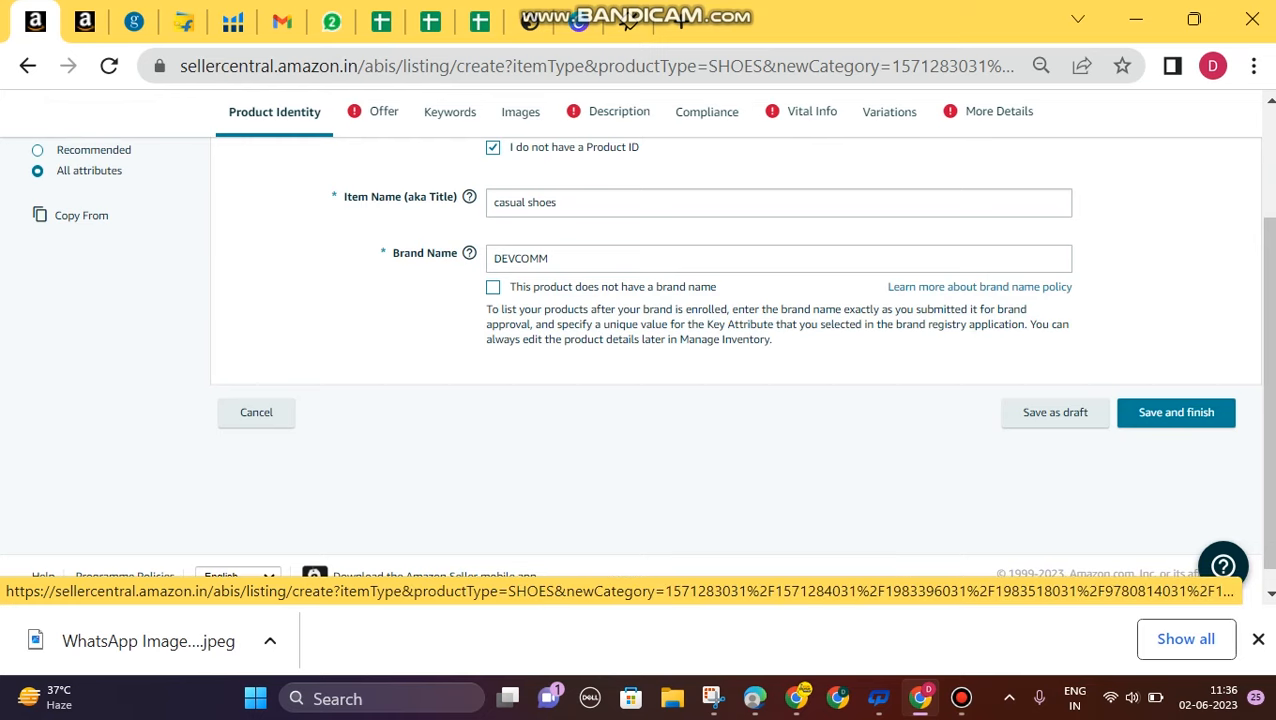
# Enter shoes001 as the seller SKU in the offer details
pyautogui.click(383, 112)
pyautogui.moveTo(469, 277)
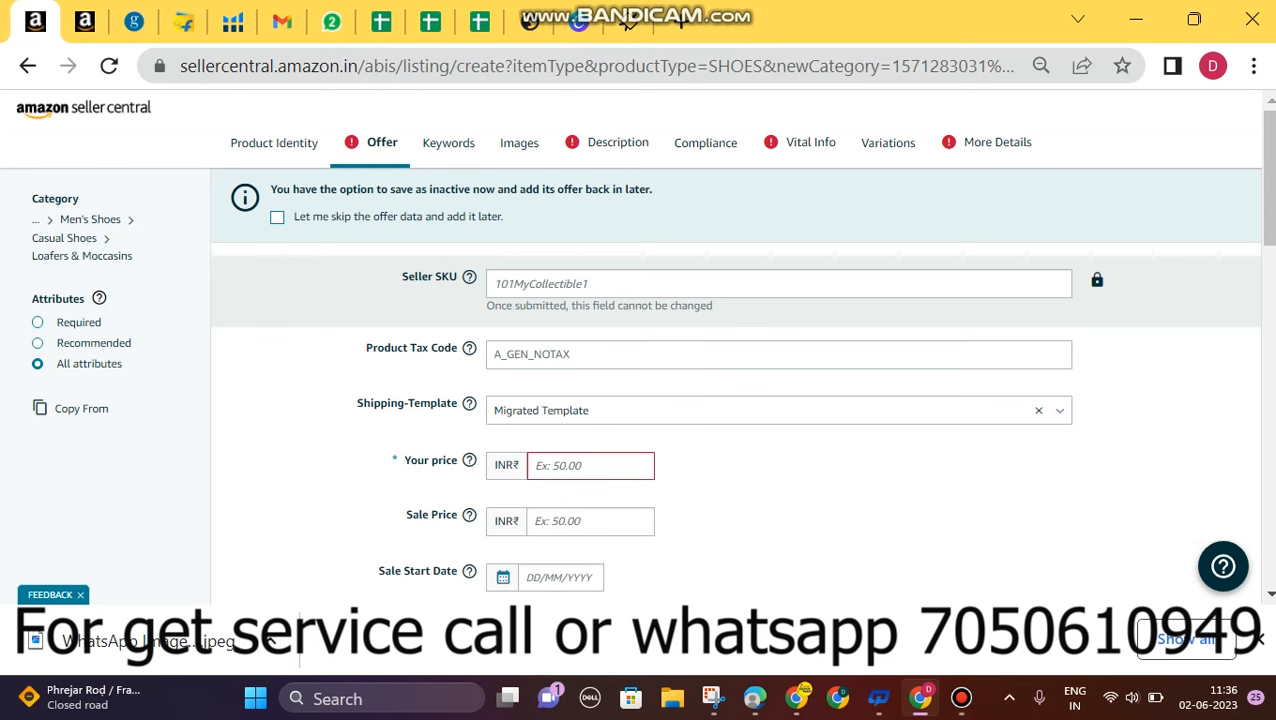
pyautogui.click(778, 284)
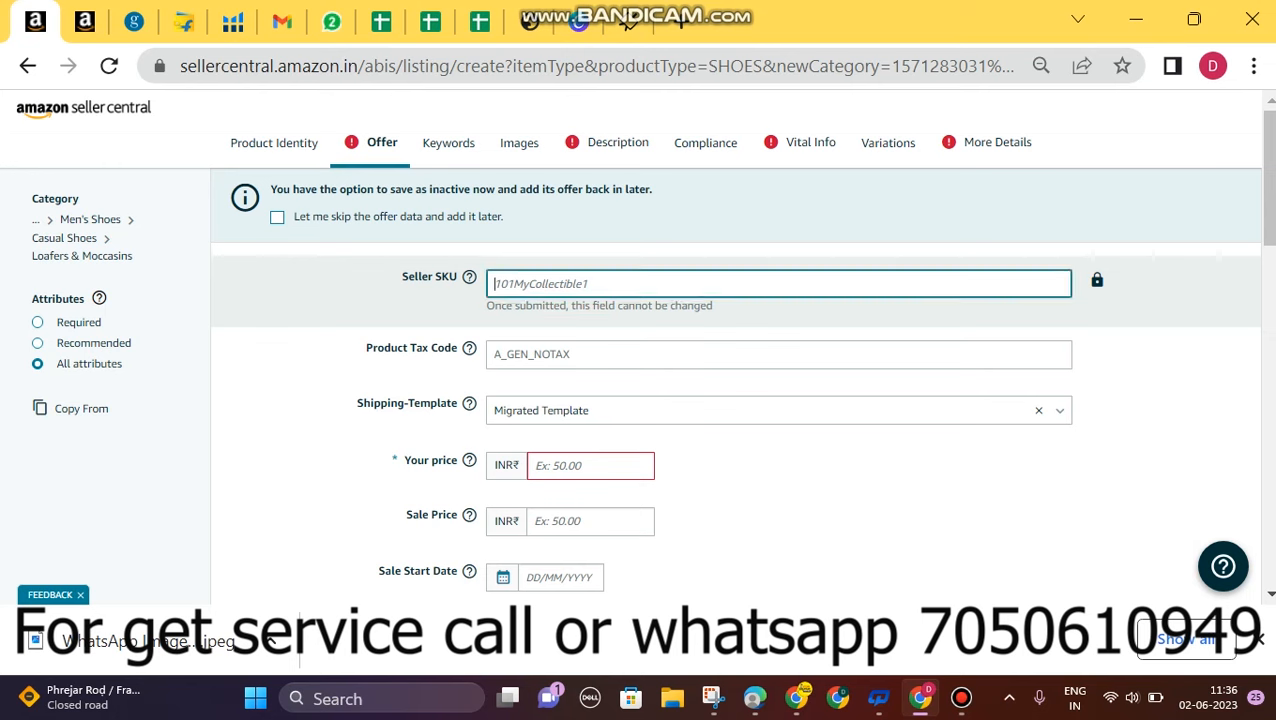
pyautogui.write('shoes001')
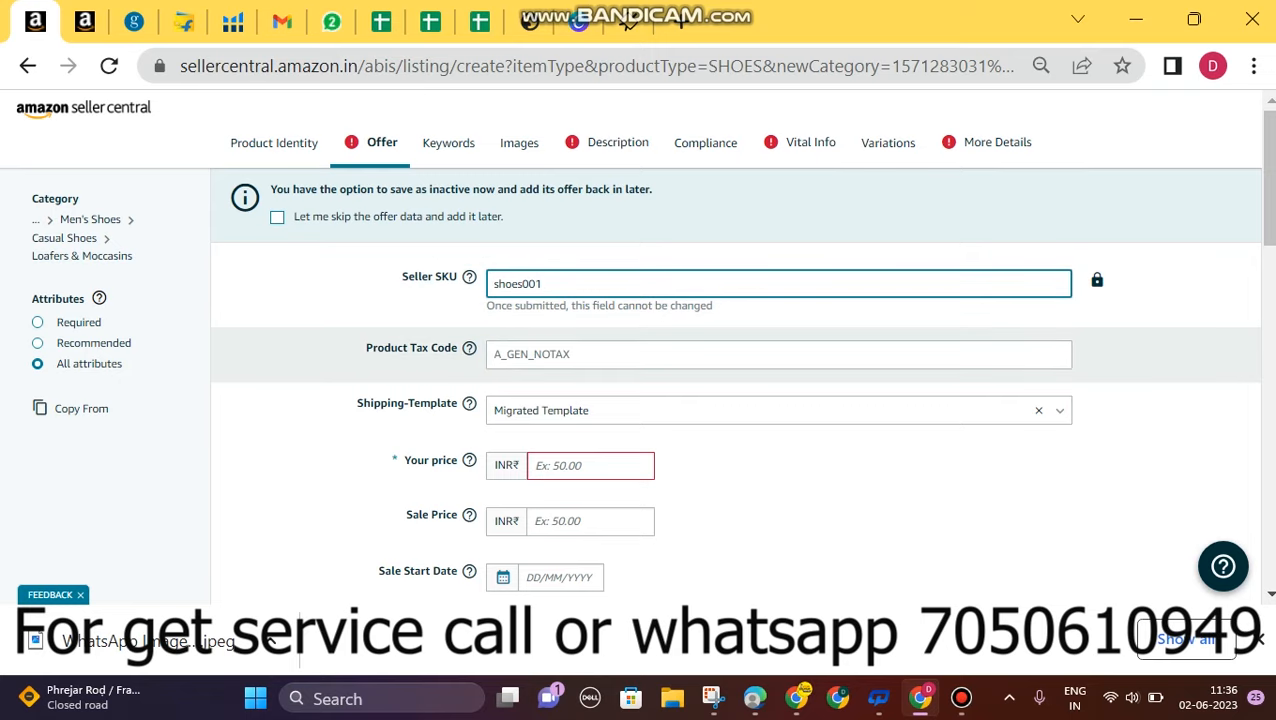
# Set your price to INR 499 in the offer details
pyautogui.scroll(-1, 736, 300)
pyautogui.click(590, 366)
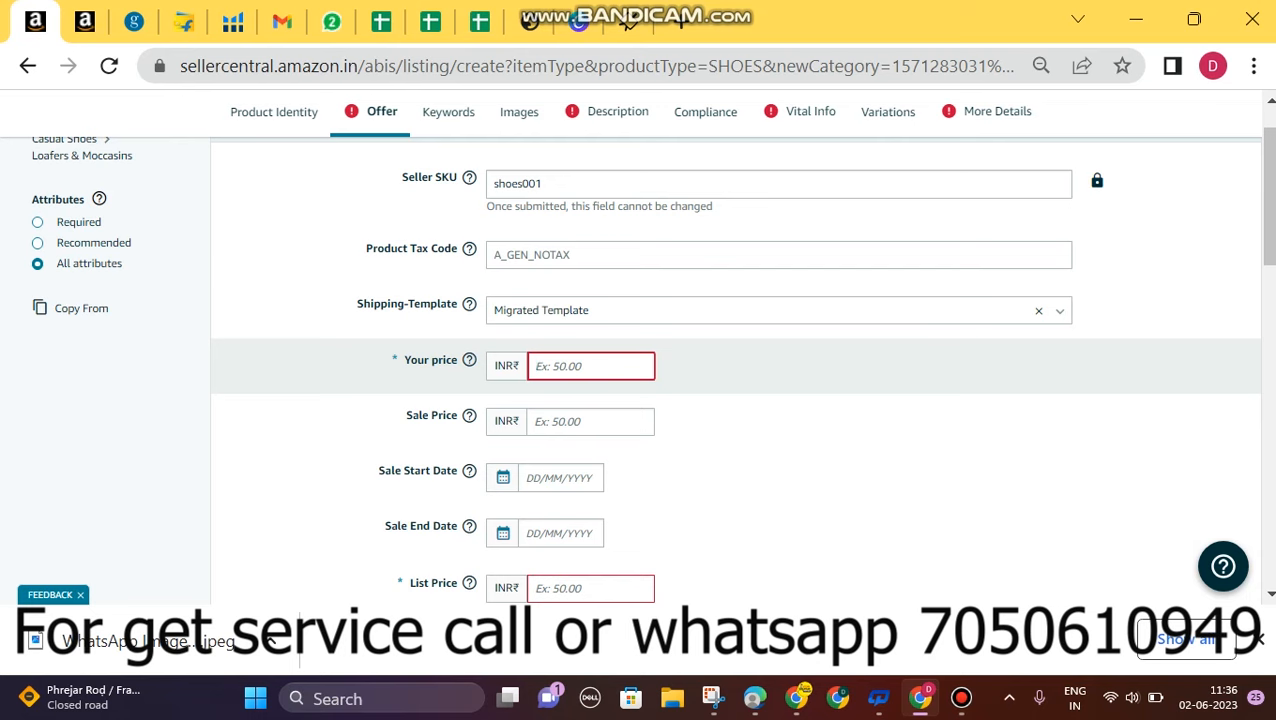
pyautogui.write('499')
pyautogui.scroll(-1, 640, 365)
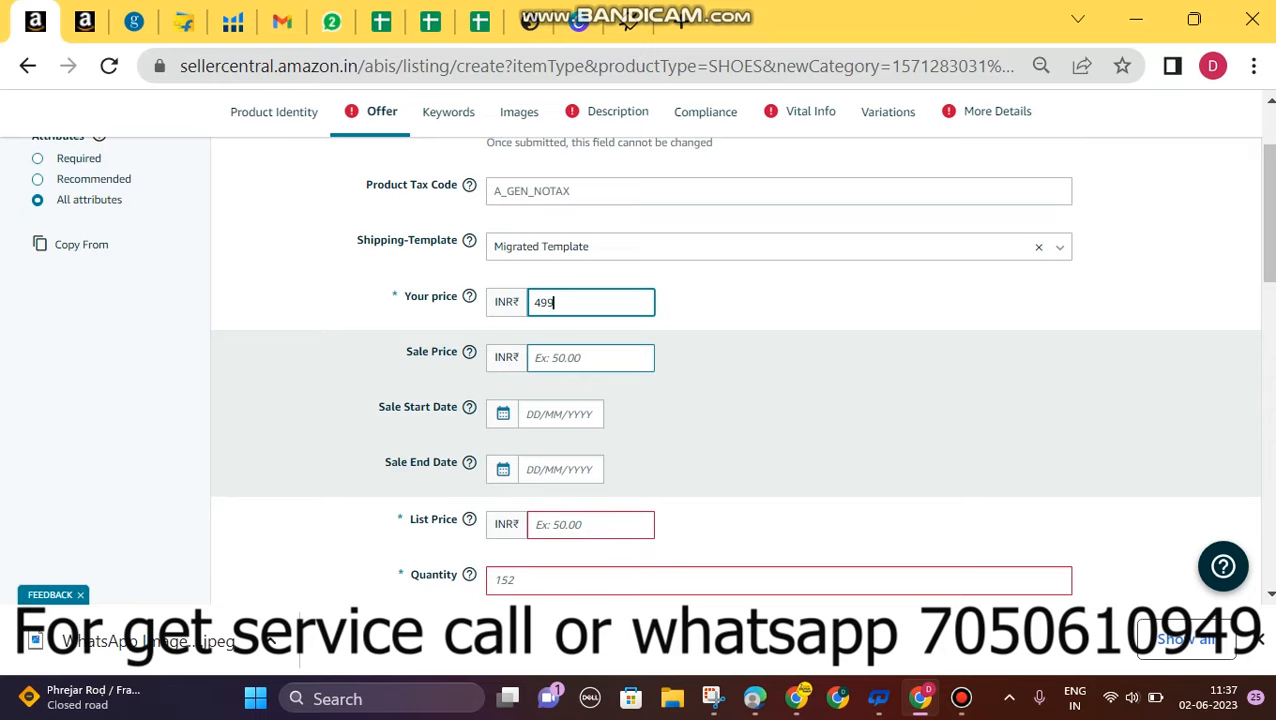
pyautogui.press('Tab')
pyautogui.hotkey('shift', 'Tab')
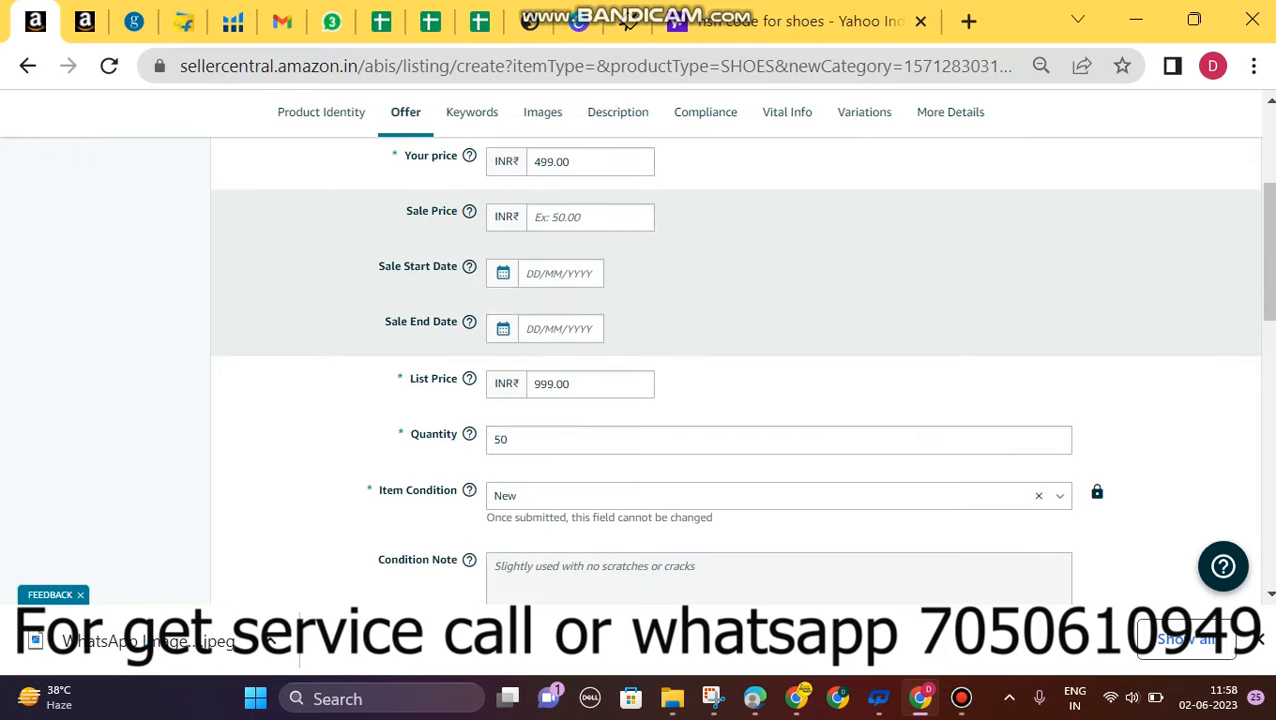
# Review the offer details, from pricing, quantity, condition and handling time to country of origin, HSN code, maximum retail price and fulfillment channel
pyautogui.hotkey('shift', 'Tab')
pyautogui.scroll(1, 736, 370)
pyautogui.click(590, 314)
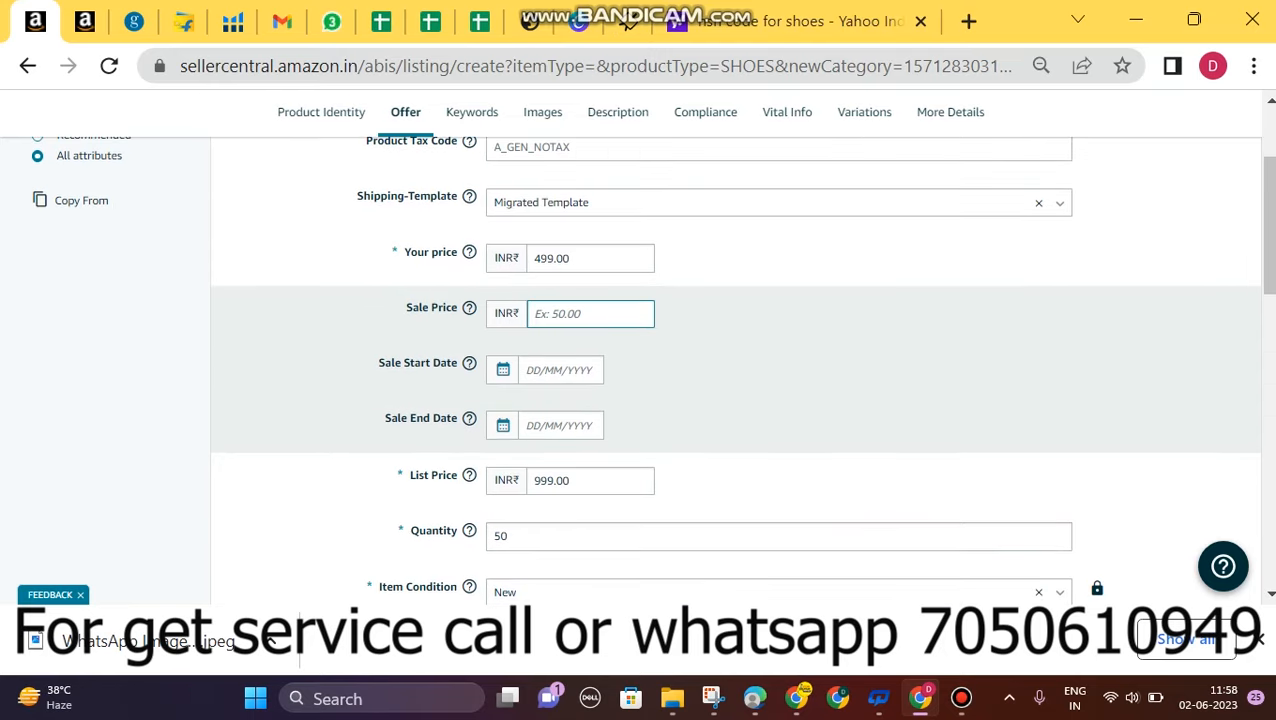
pyautogui.scroll(-1, 640, 400)
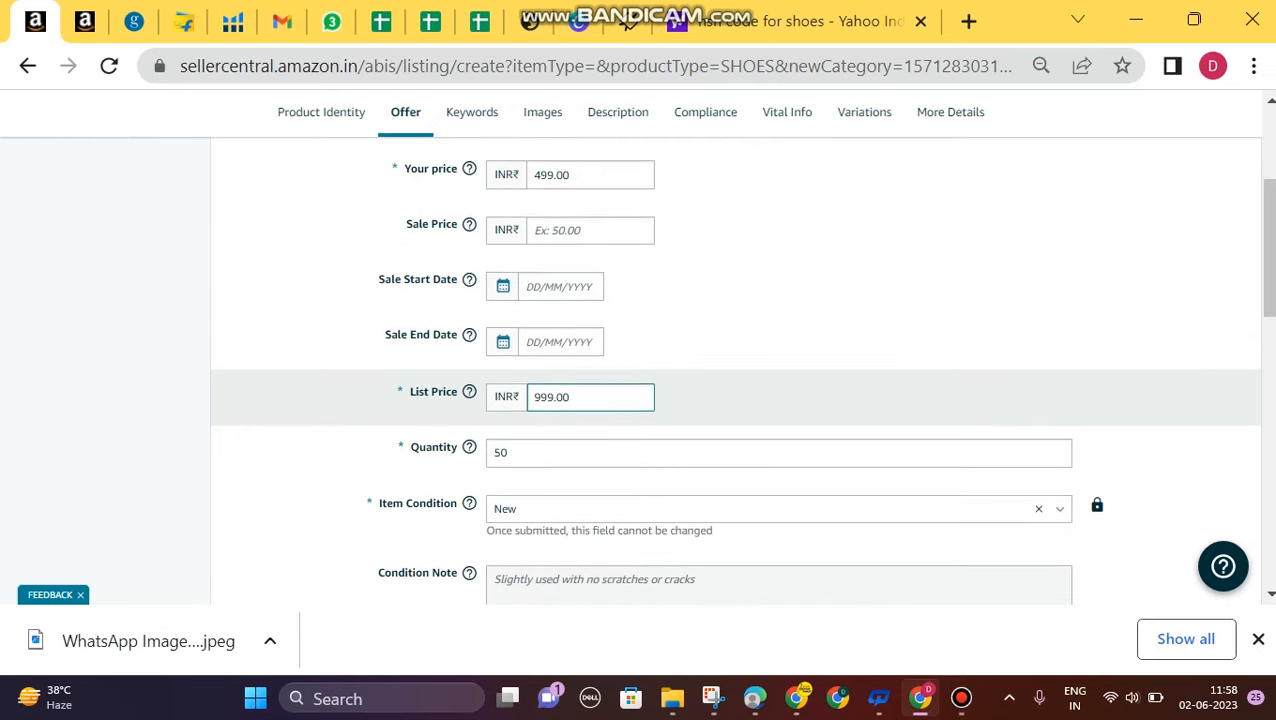
pyautogui.scroll(-1, 640, 400)
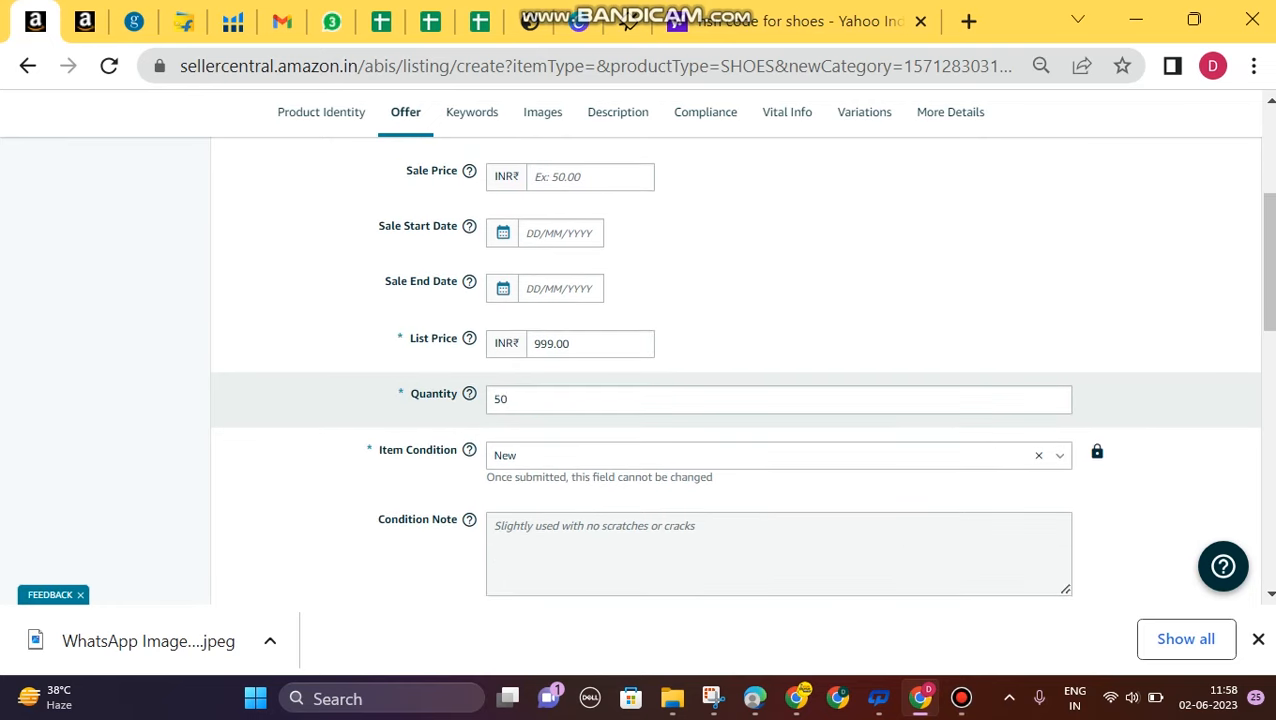
pyautogui.scroll(-5, 640, 400)
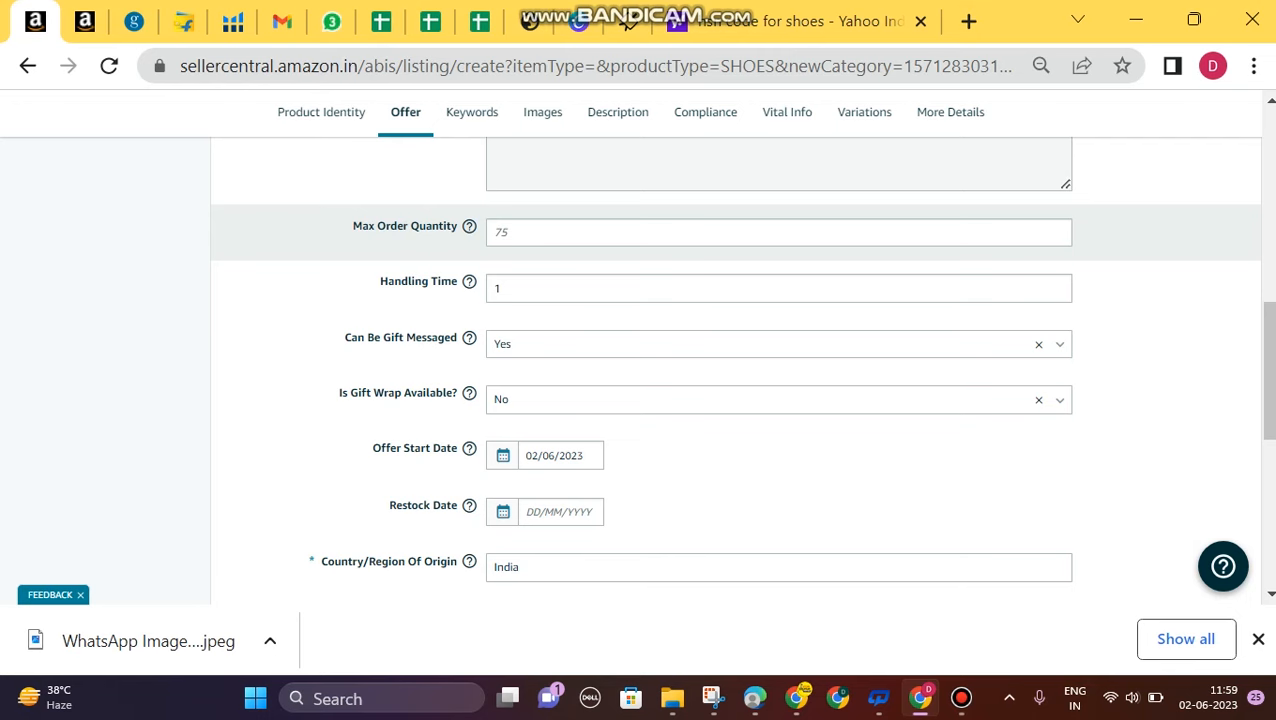
pyautogui.scroll(-1, 736, 387)
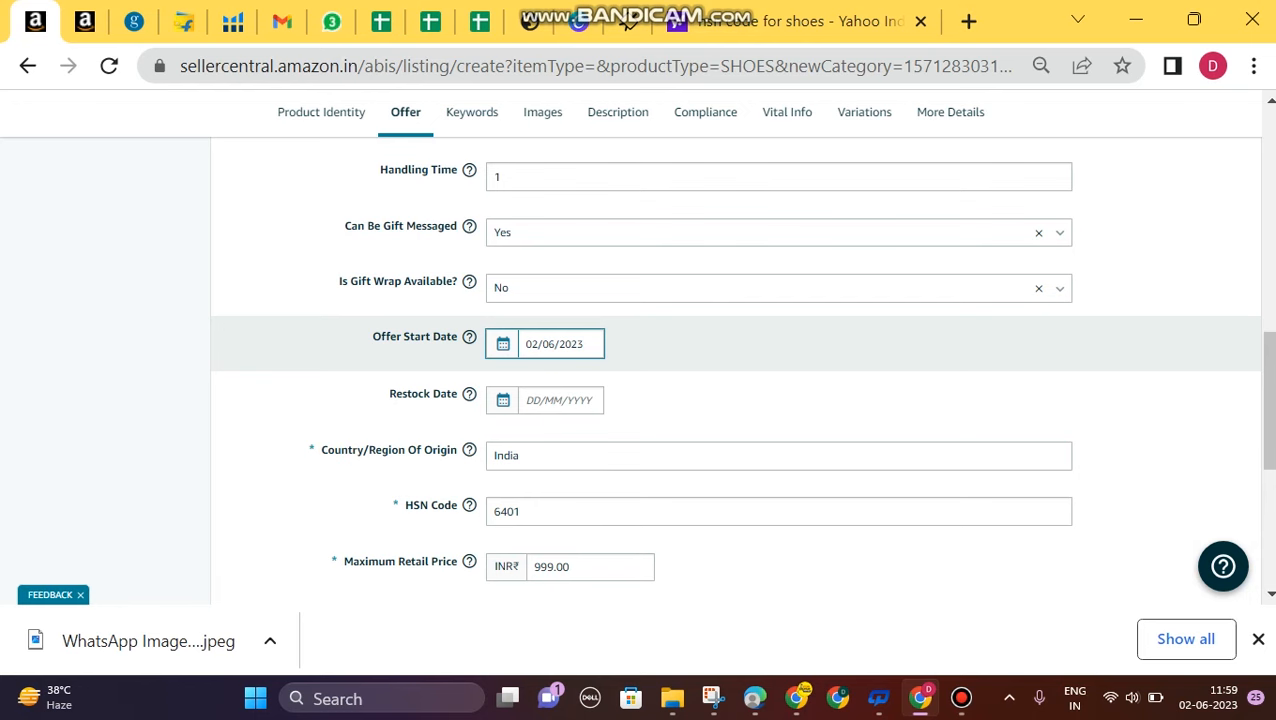
pyautogui.scroll(12, 736, 370)
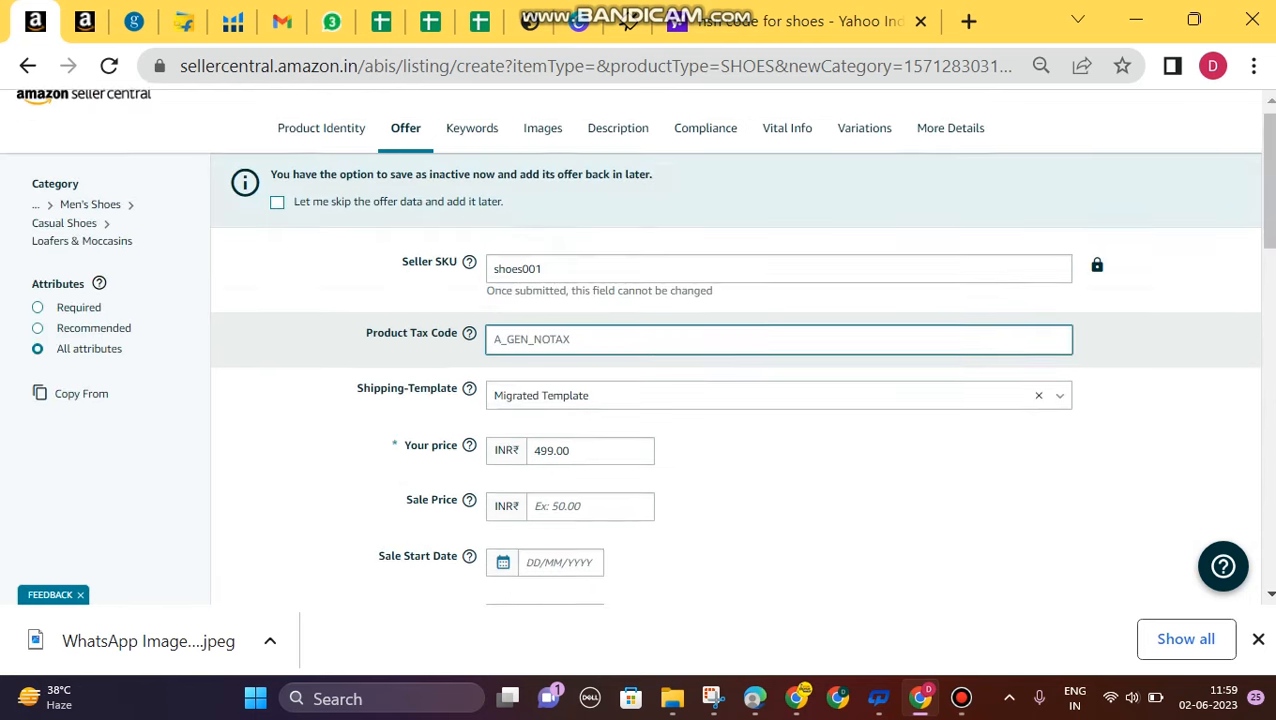
pyautogui.scroll(-2, 736, 370)
pyautogui.click(592, 281)
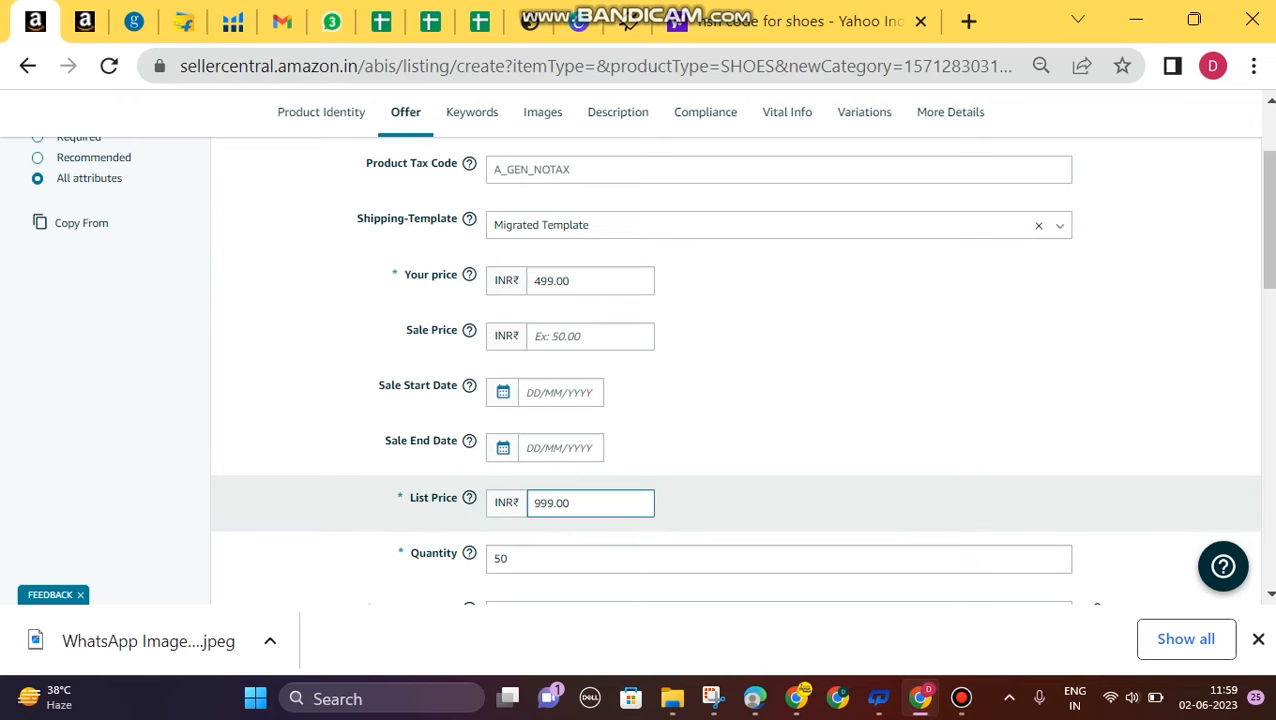
pyautogui.scroll(-5, 590, 503)
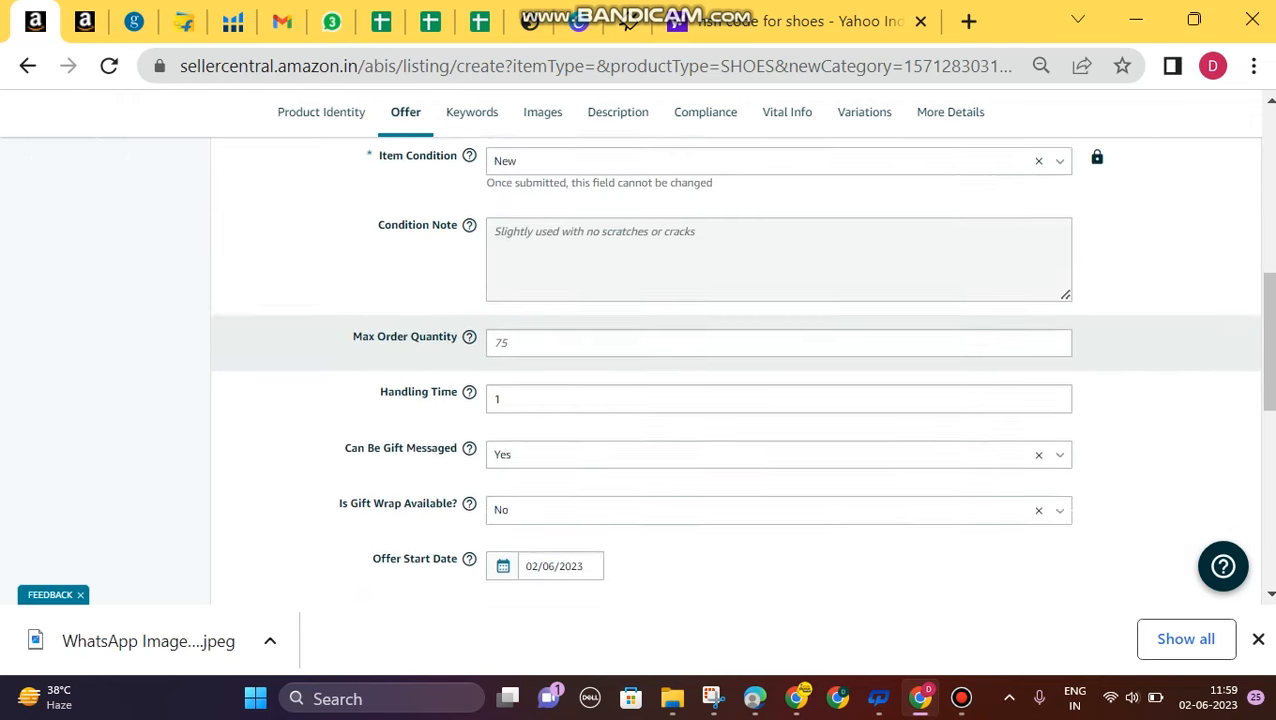
pyautogui.scroll(-3, 590, 503)
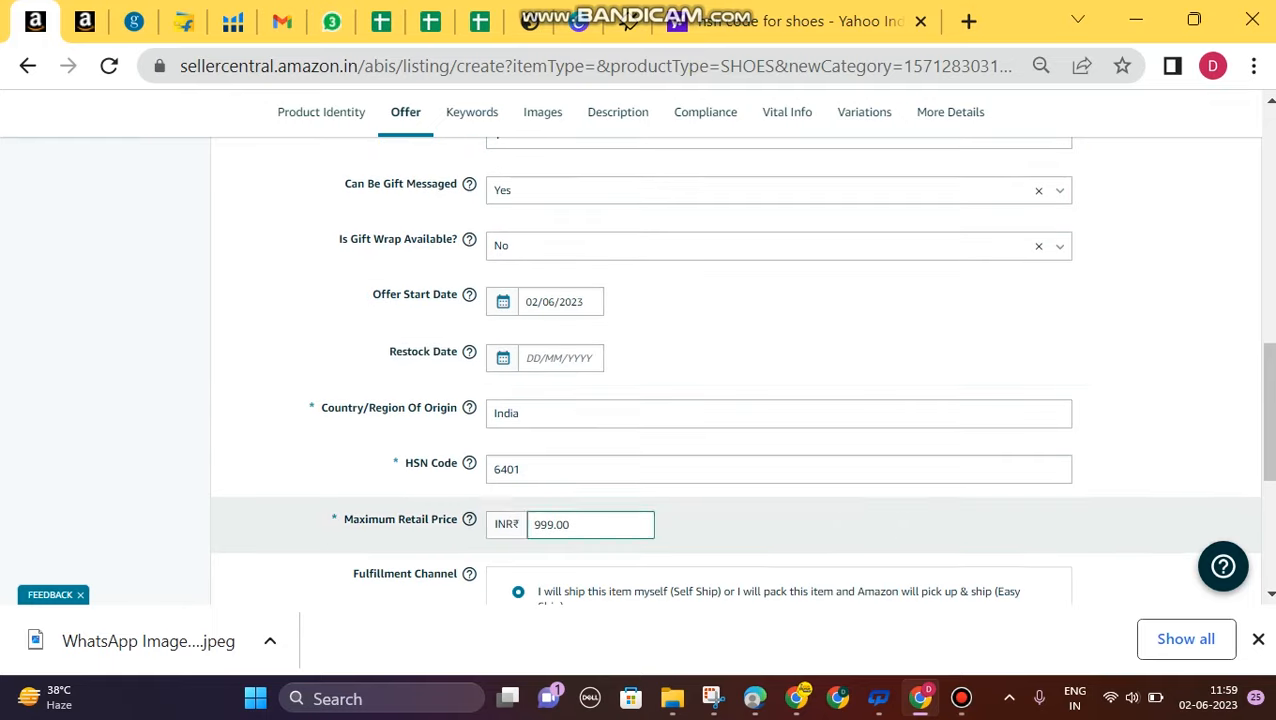
pyautogui.moveTo(469, 351)
pyautogui.scroll(-1, 590, 410)
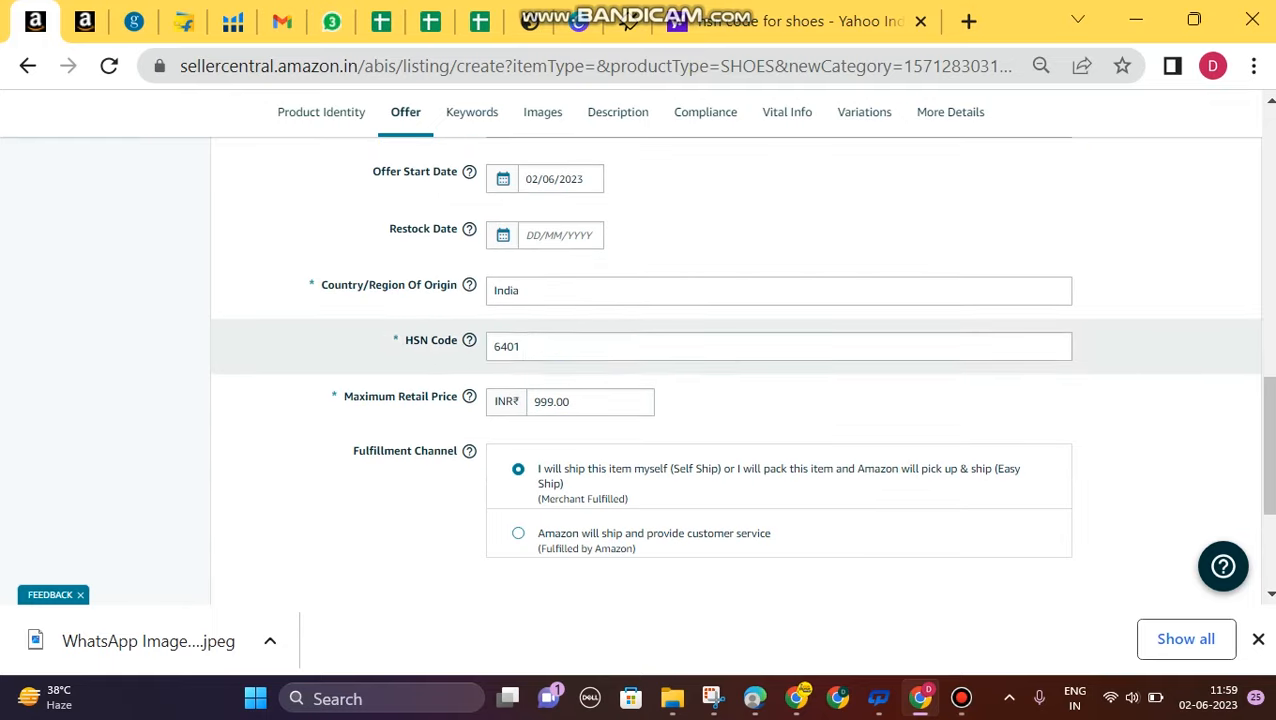
# Check the HSN codes for footwear in the open Yahoo search results for "hsn code for shoes" and return to the listing
pyautogui.click(600, 291)
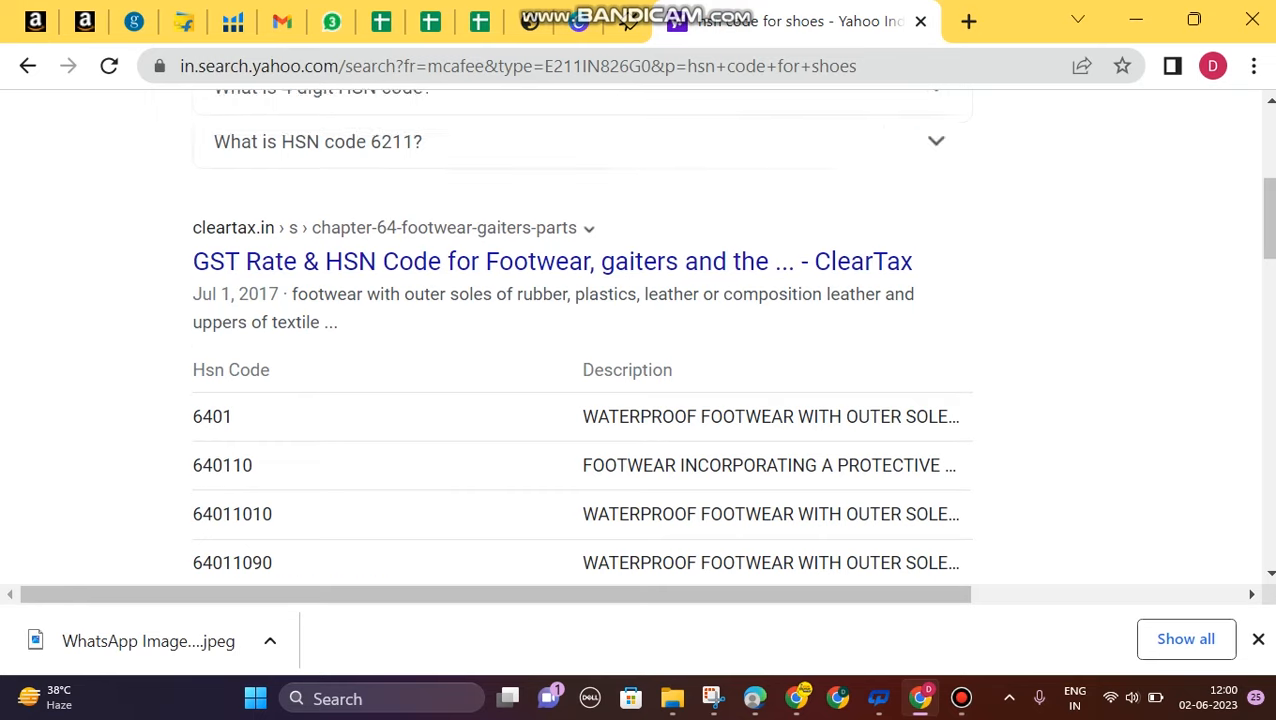
pyautogui.scroll(4, 580, 340)
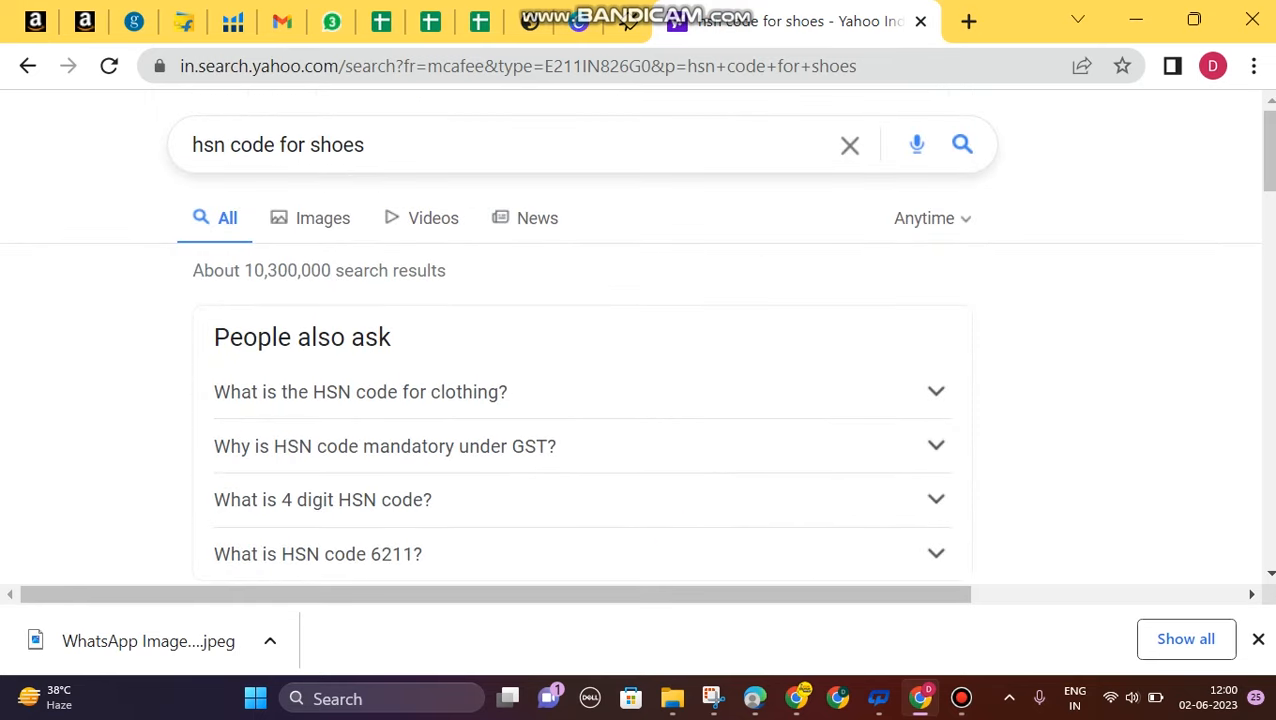
pyautogui.scroll(-4, 580, 340)
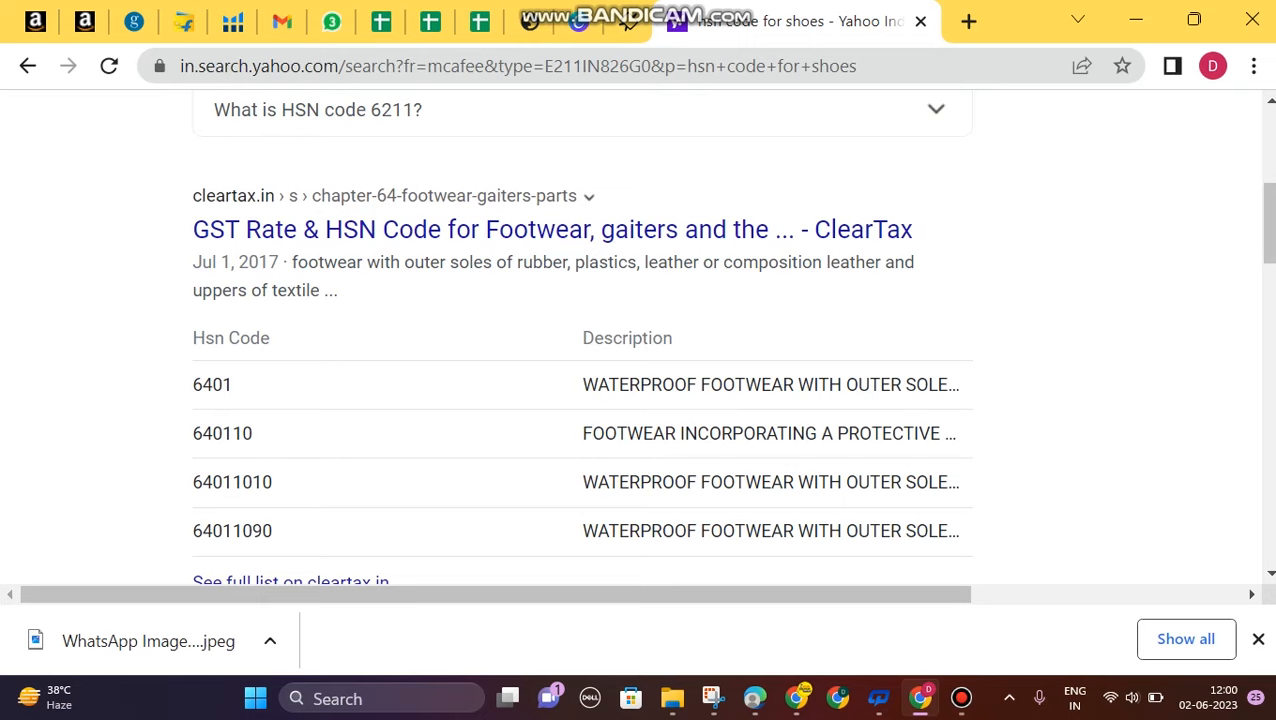
pyautogui.click(35, 21)
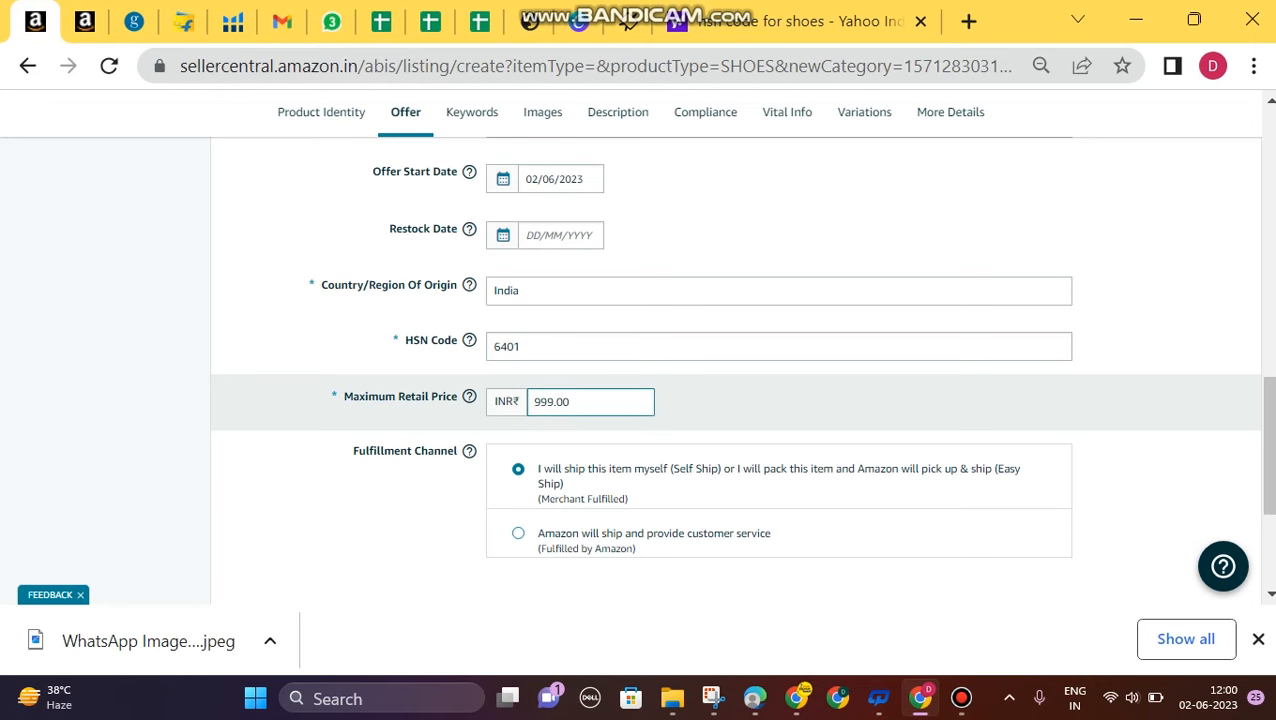
# Review the listing's search terms and its product image upload slots
pyautogui.click(472, 112)
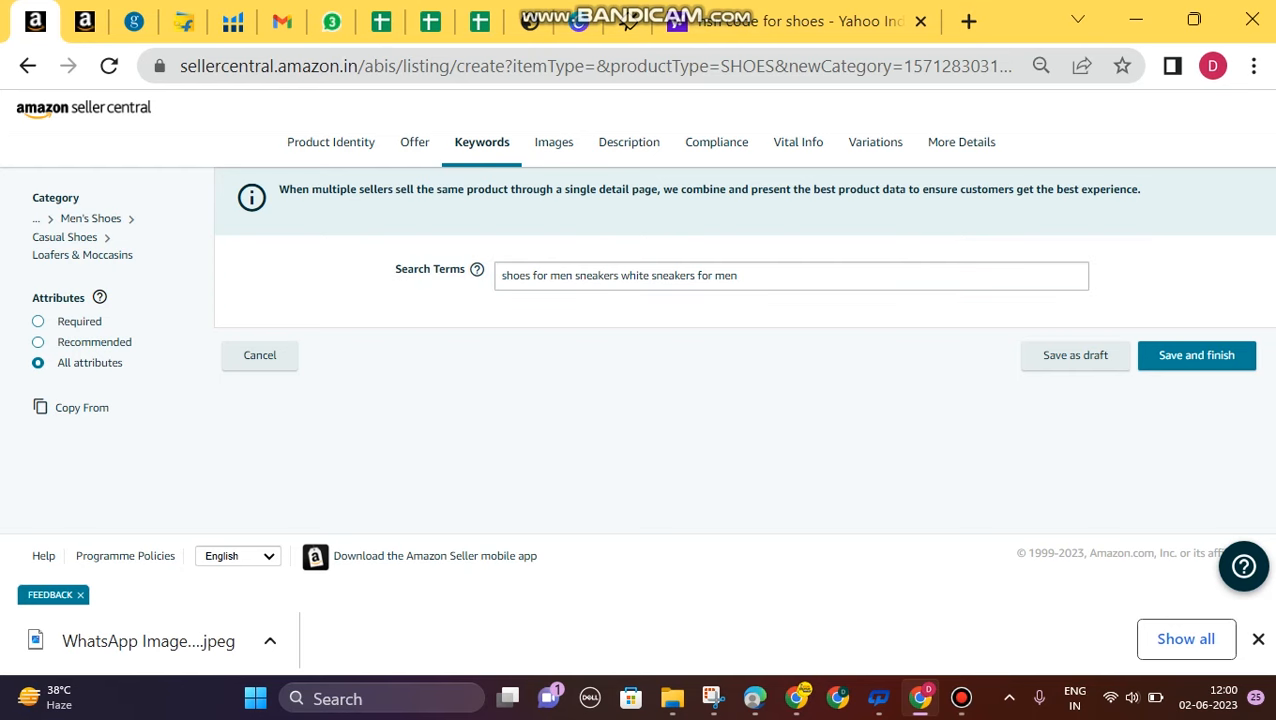
pyautogui.click(553, 141)
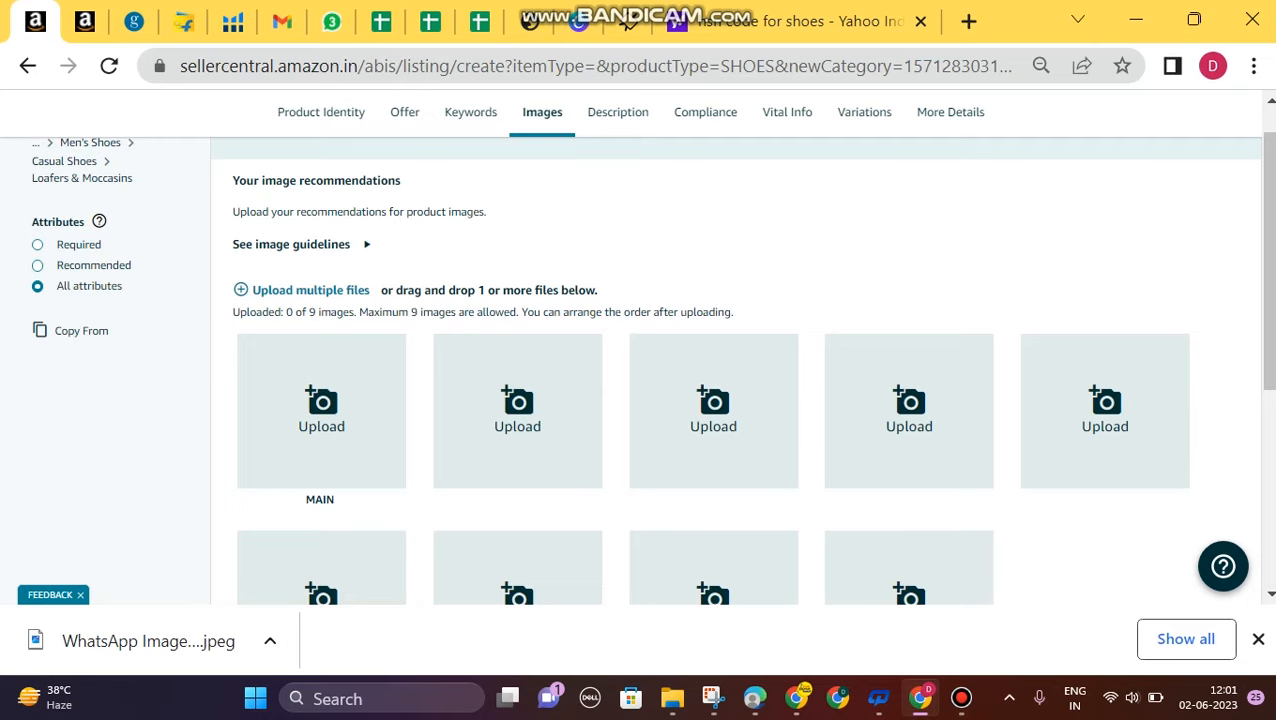
pyautogui.scroll(-2, 700, 370)
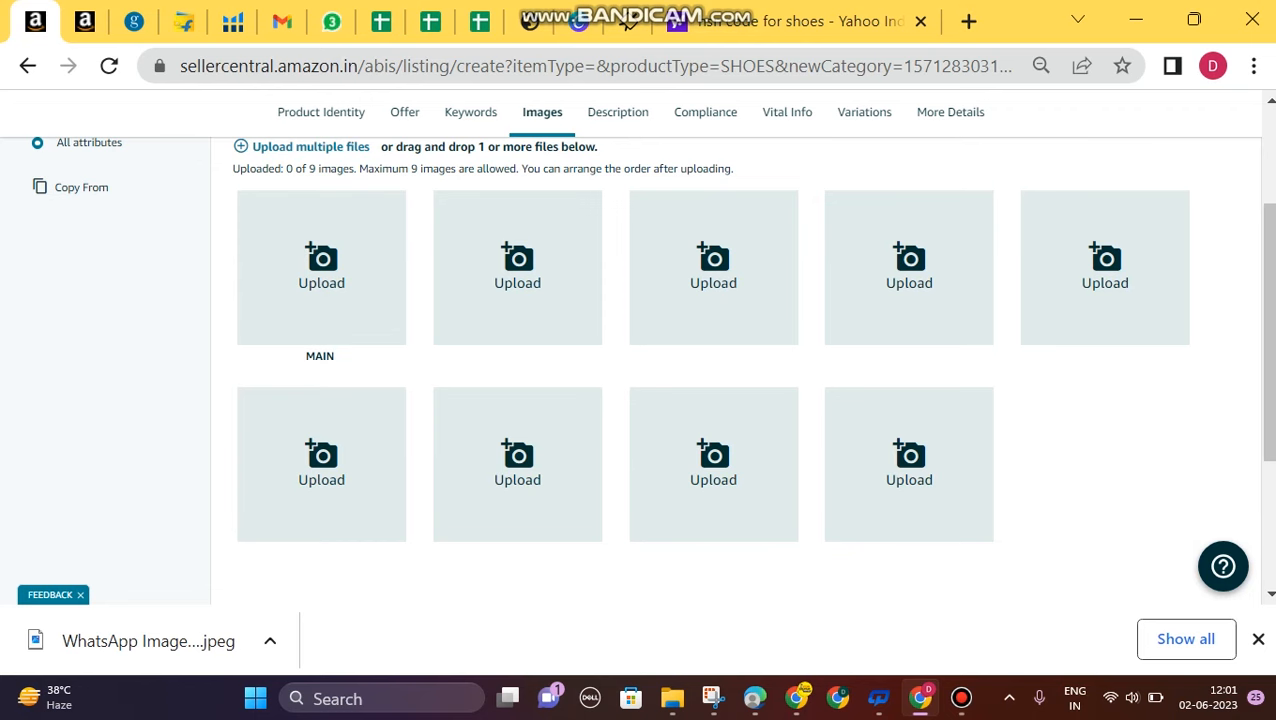
pyautogui.scroll(2, 700, 370)
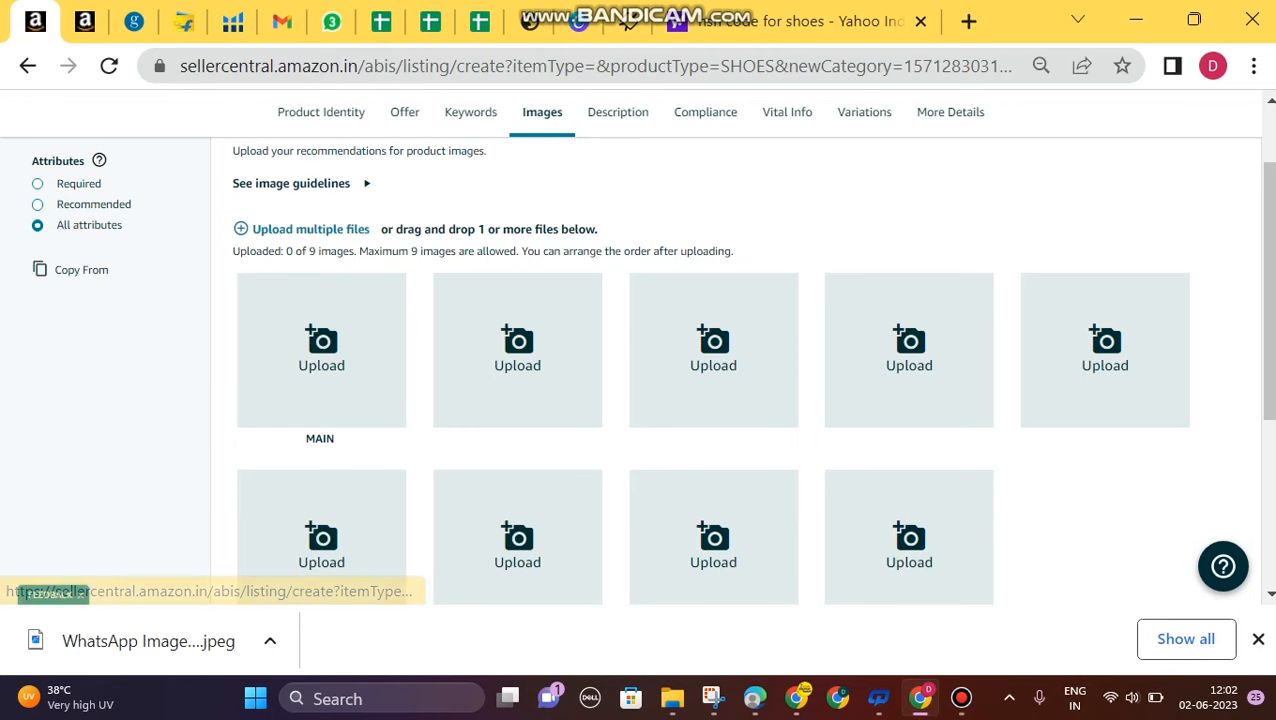
# Replace the bullet point in the listing's description section with "BEST SHOE"
pyautogui.click(618, 112)
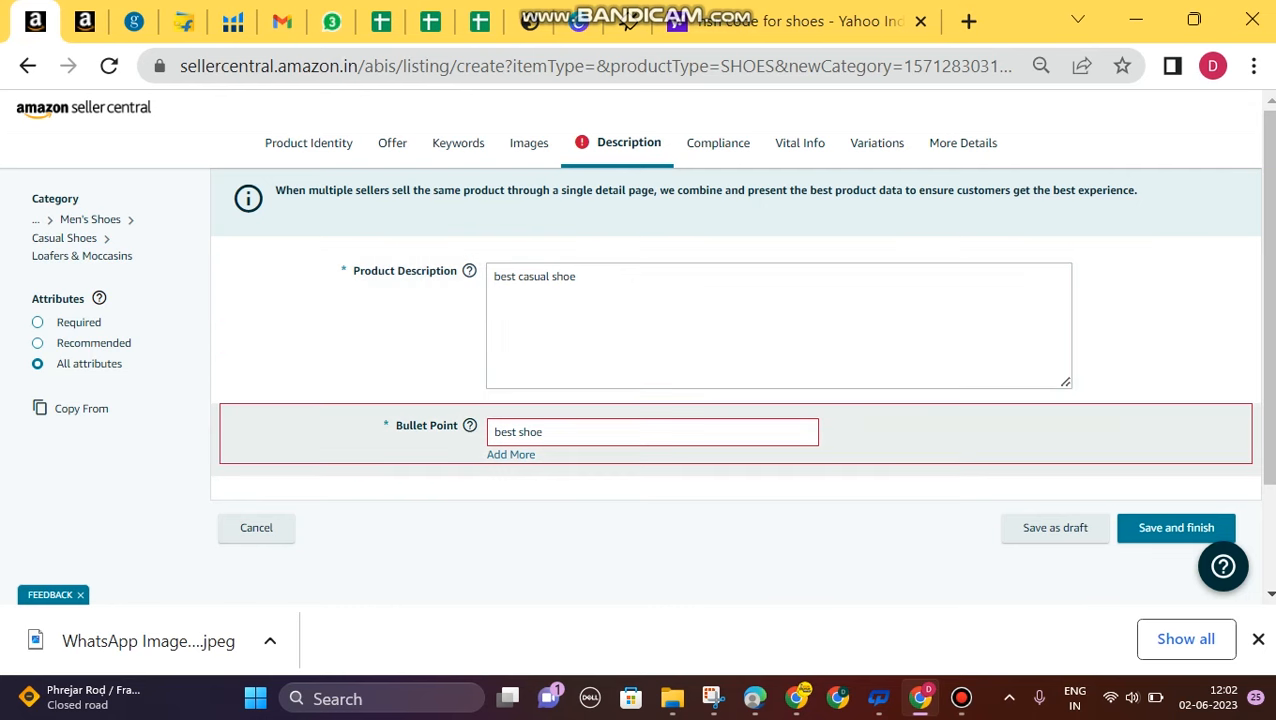
pyautogui.click(543, 432)
pyautogui.press('BackSpace')
pyautogui.press('BackSpace')
pyautogui.press('BackSpace')
pyautogui.press('BackSpace')
pyautogui.press('BackSpace')
pyautogui.press('BackSpace')
pyautogui.press('BackSpace')
pyautogui.press('BackSpace')
pyautogui.press('BackSpace')
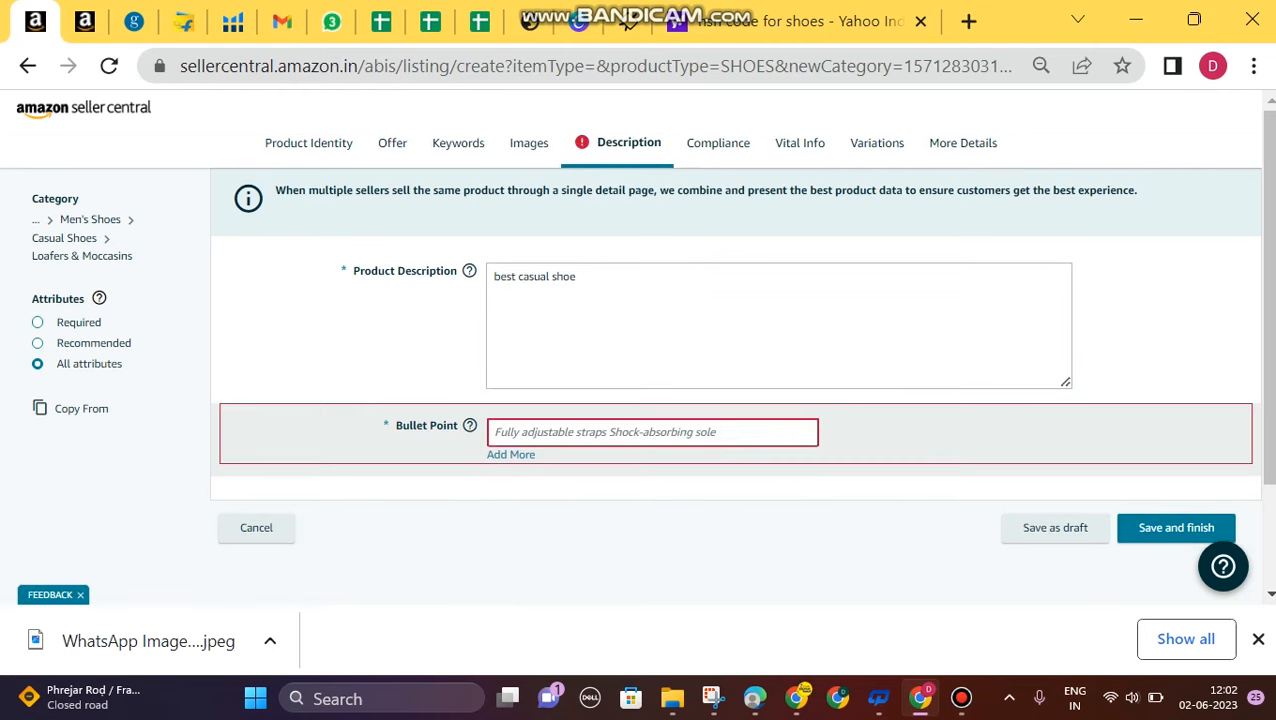
pyautogui.write('BEST SHOE')
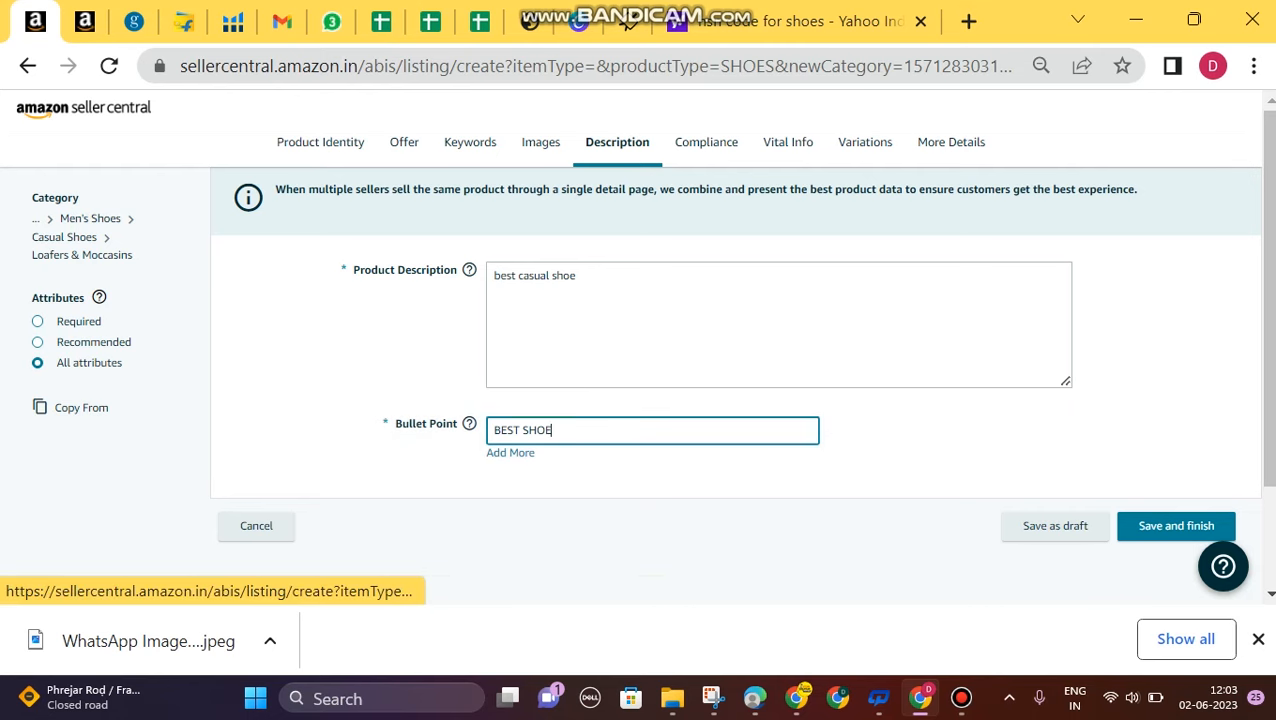
# Select "Pull On" as the shoe's closure type in the listing's vital info
pyautogui.click(706, 142)
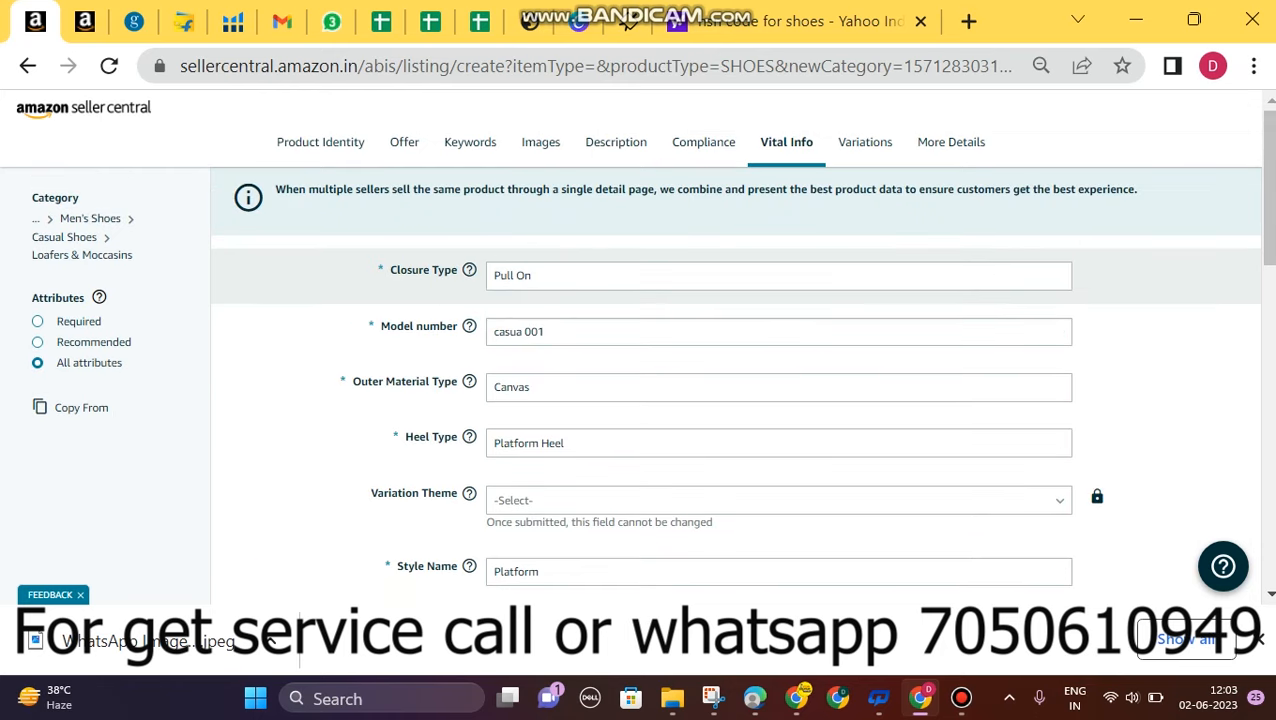
pyautogui.click(622, 276)
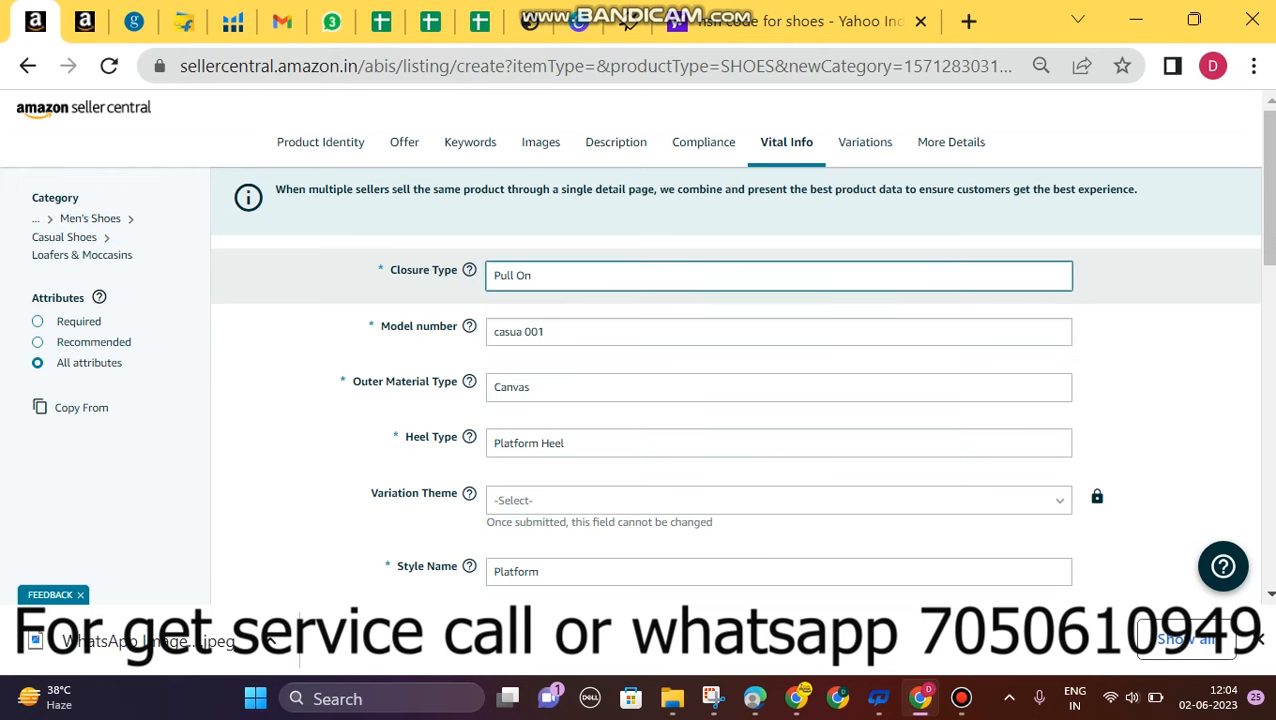
pyautogui.click(640, 276)
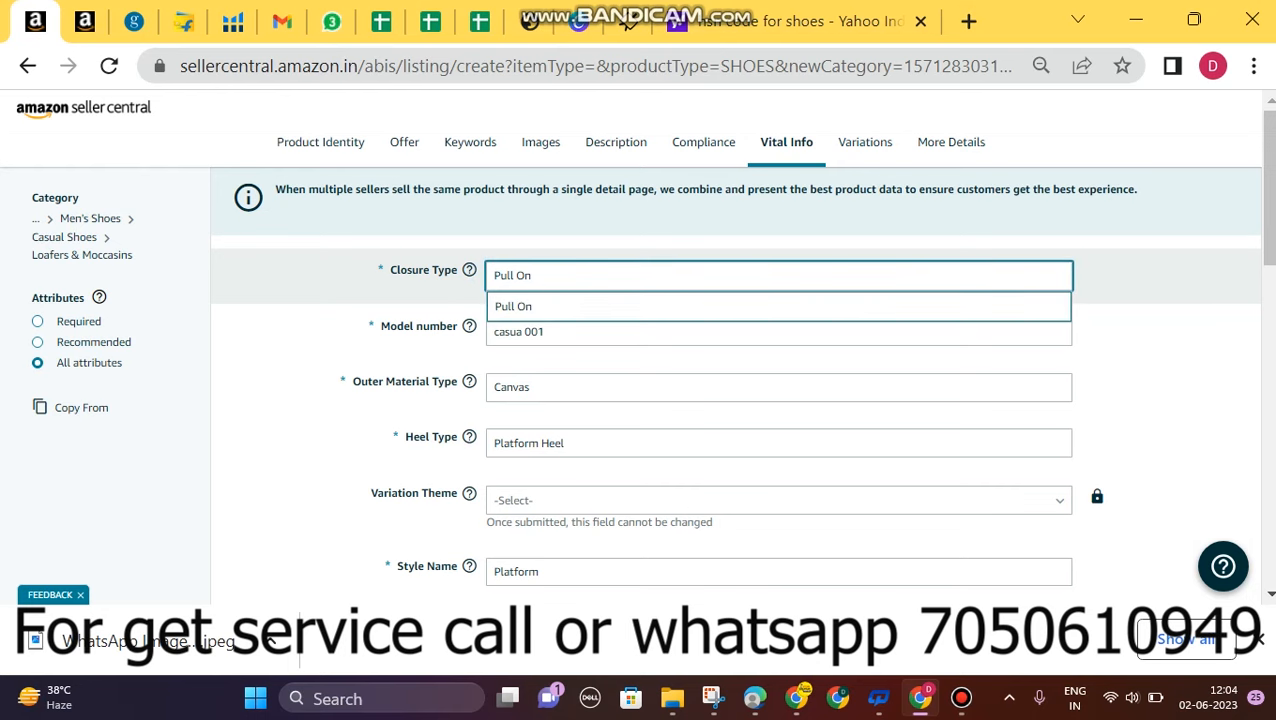
pyautogui.click(640, 307)
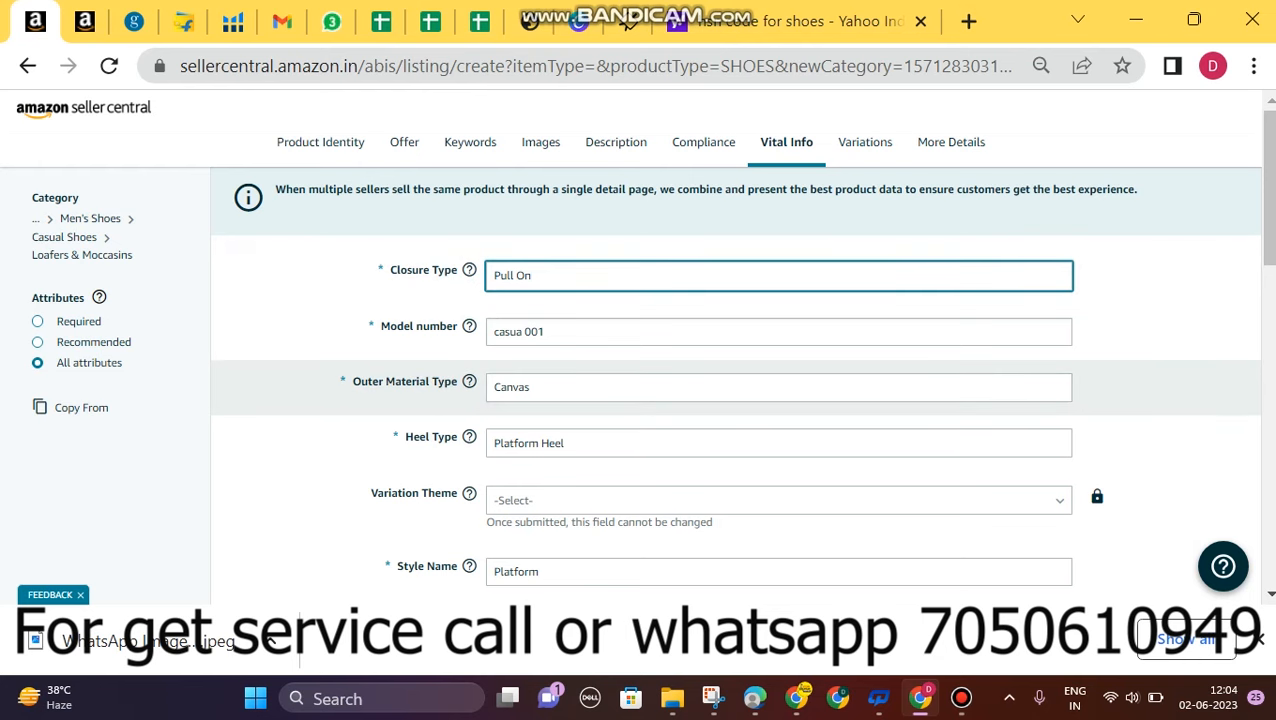
# Review the remaining vital info, from model number, outer material and heel type to target gender, colour, booking date, heel height and material type
pyautogui.scroll(-2, 640, 400)
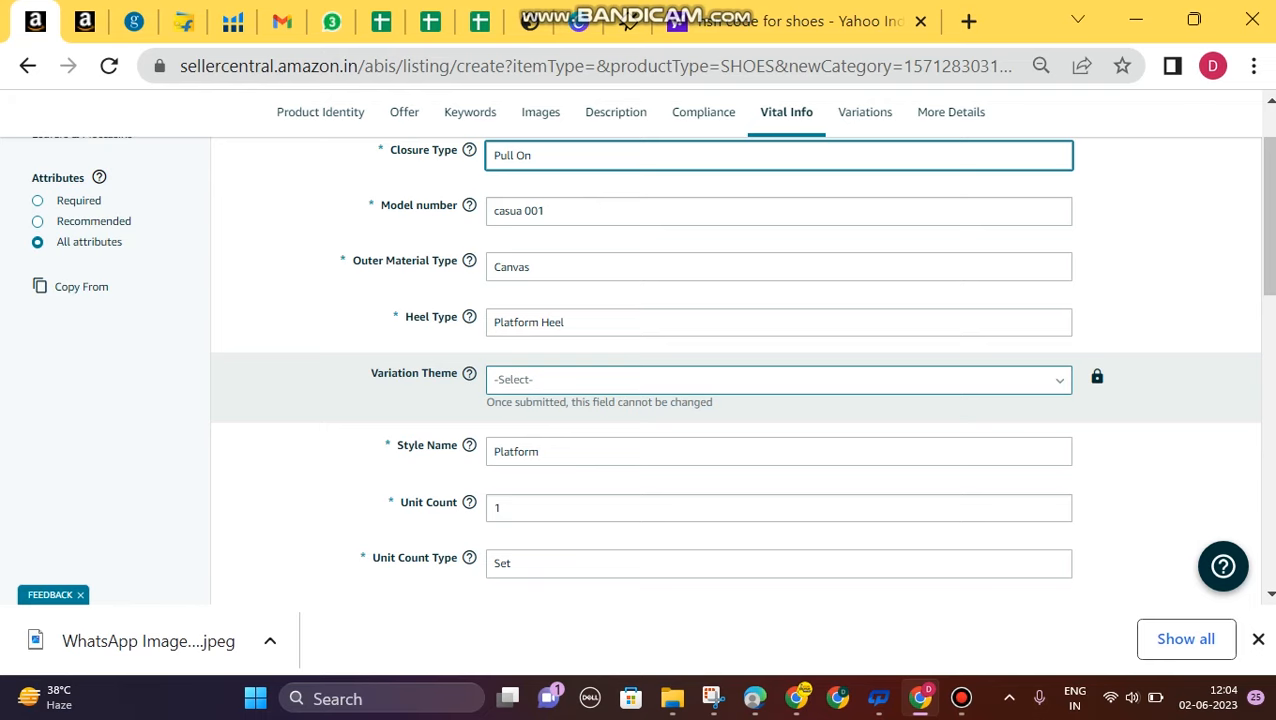
pyautogui.scroll(-1, 778, 450)
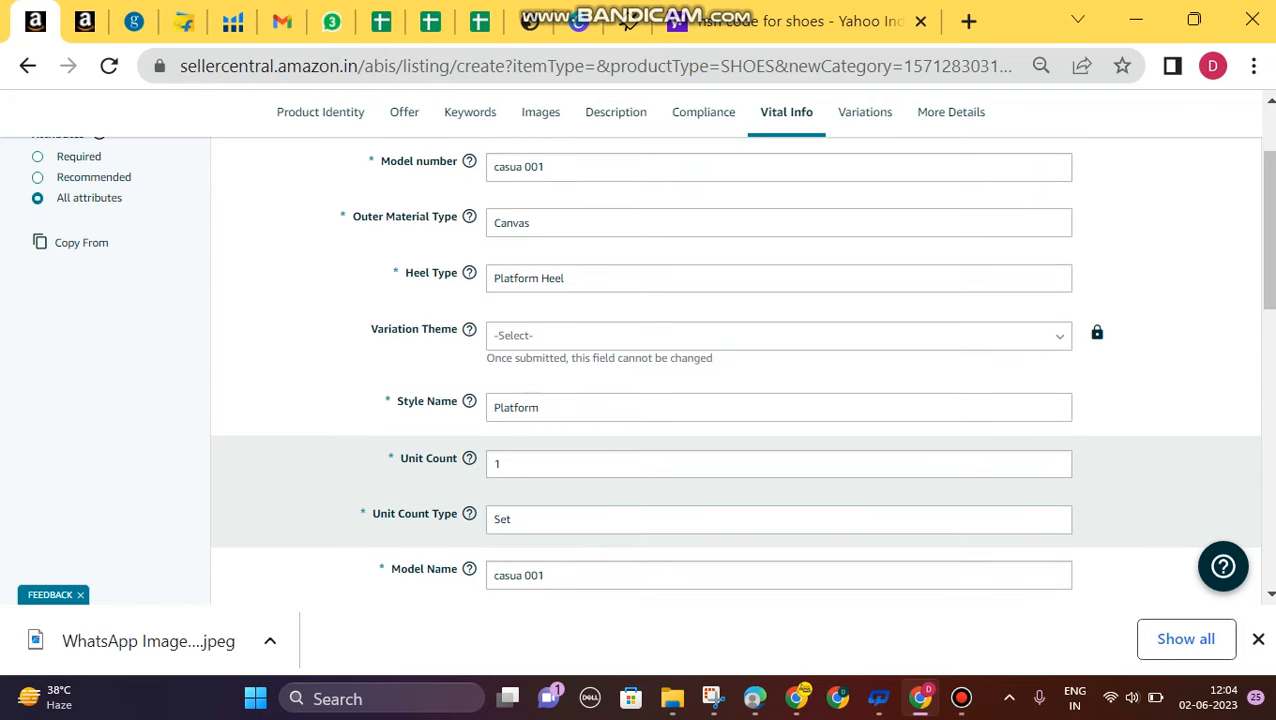
pyautogui.scroll(-1, 736, 370)
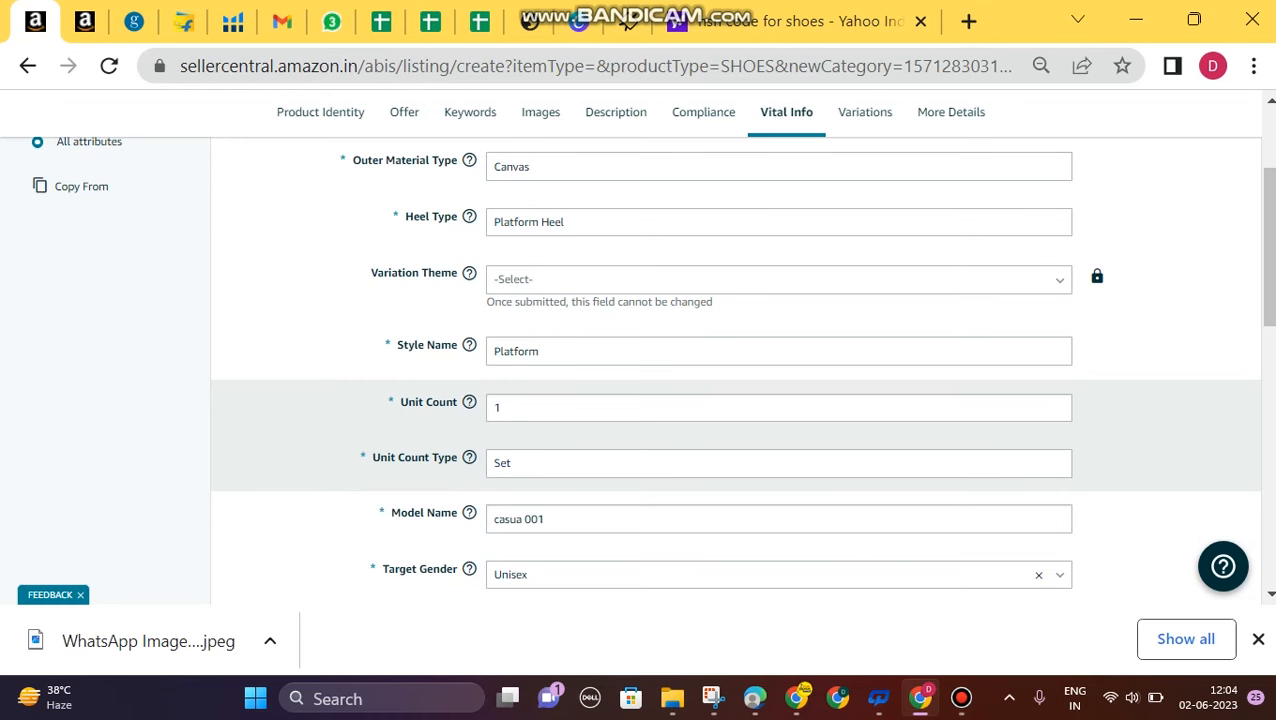
pyautogui.scroll(-2, 736, 410)
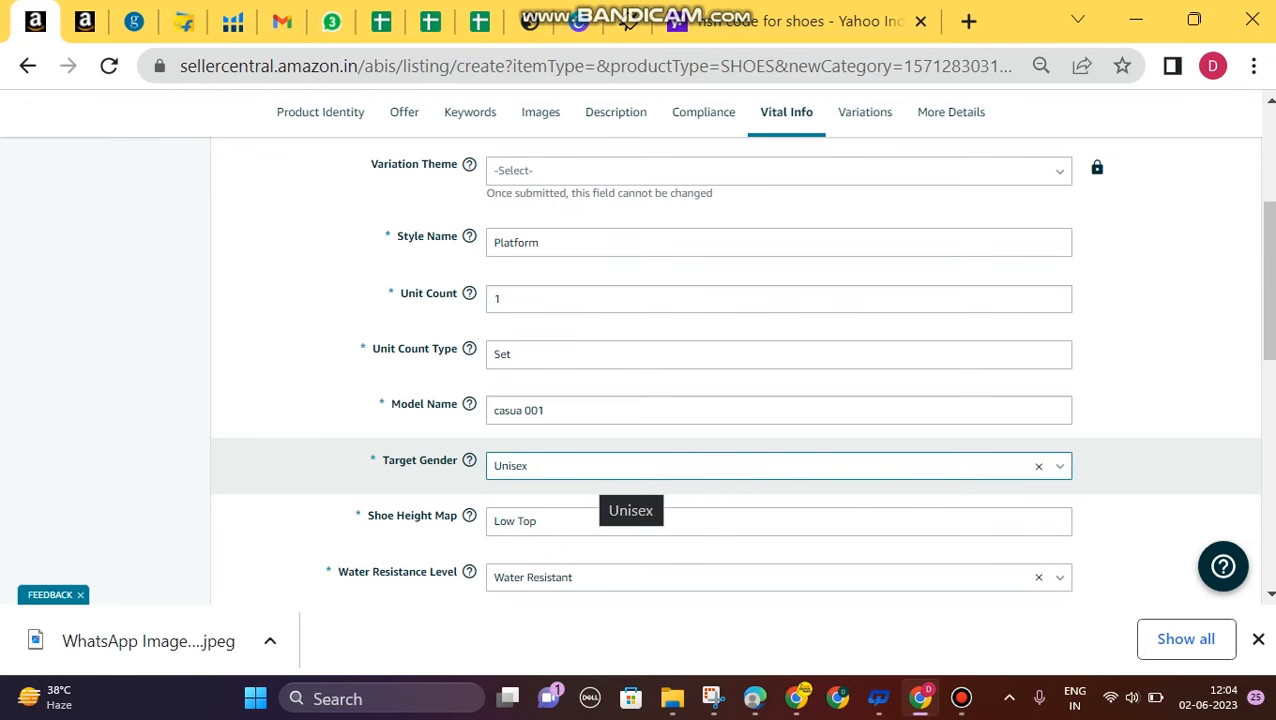
pyautogui.scroll(-1, 600, 470)
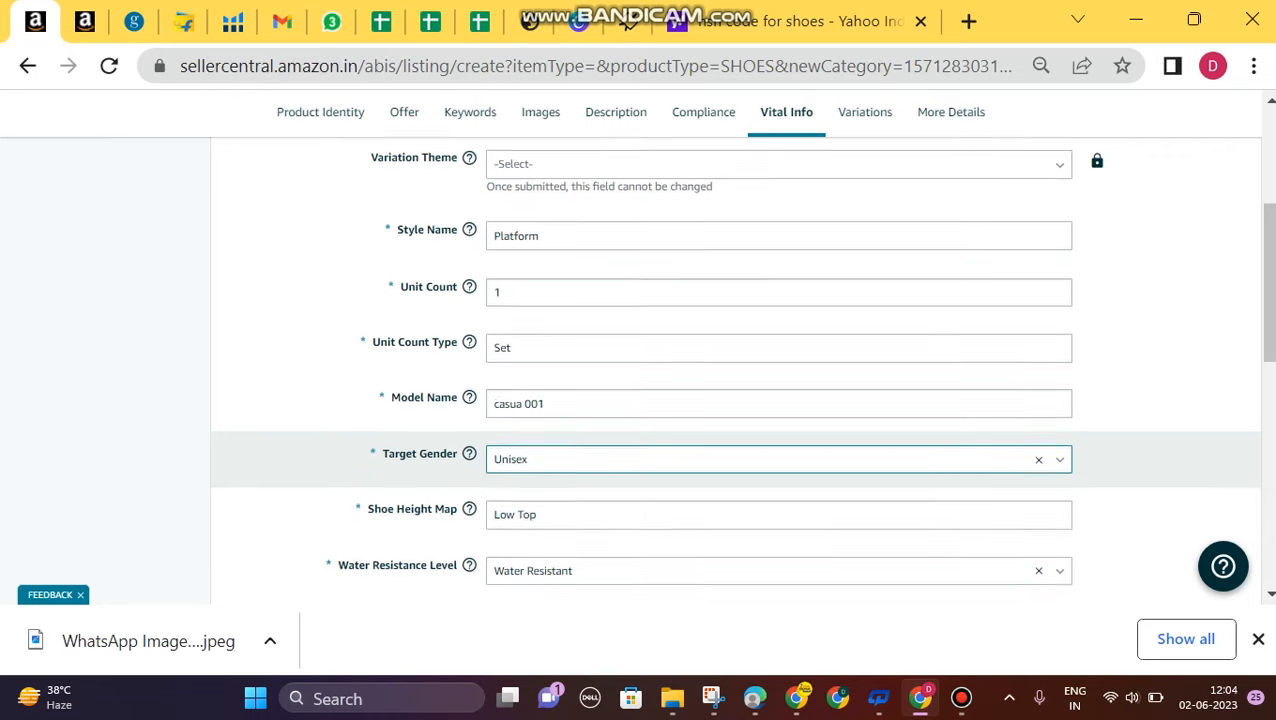
pyautogui.scroll(-1, 700, 460)
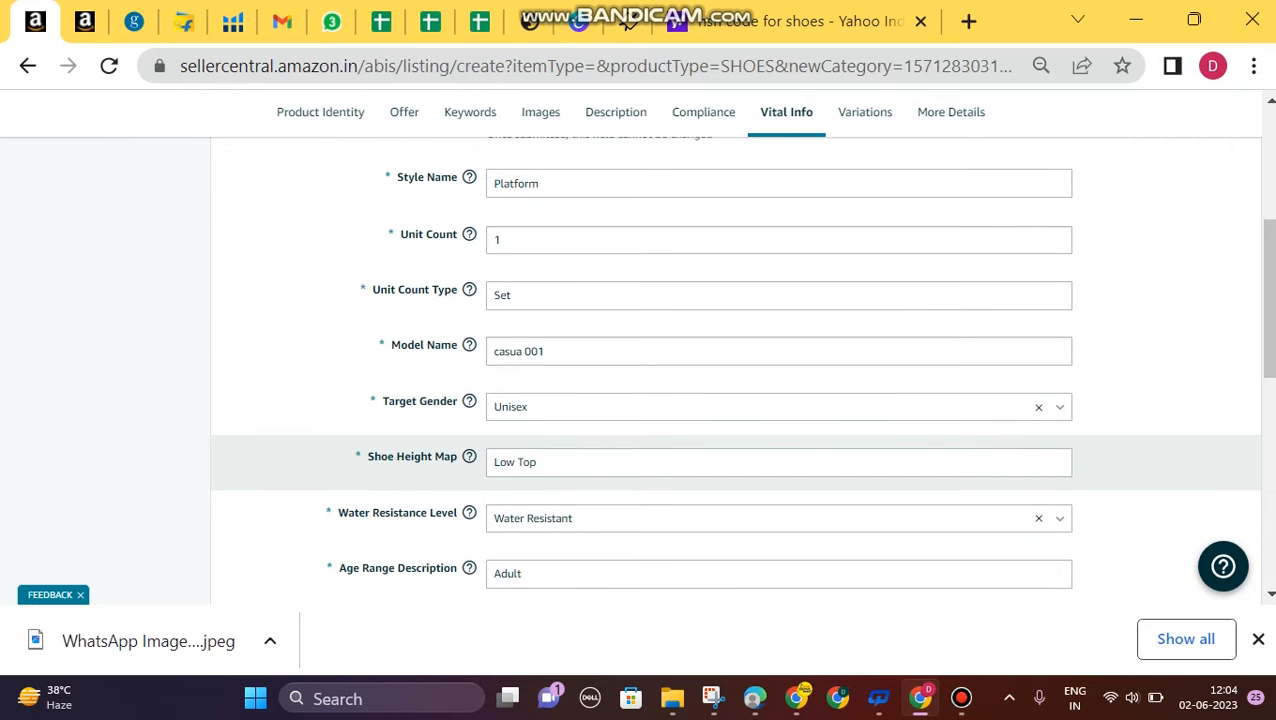
pyautogui.click(778, 462)
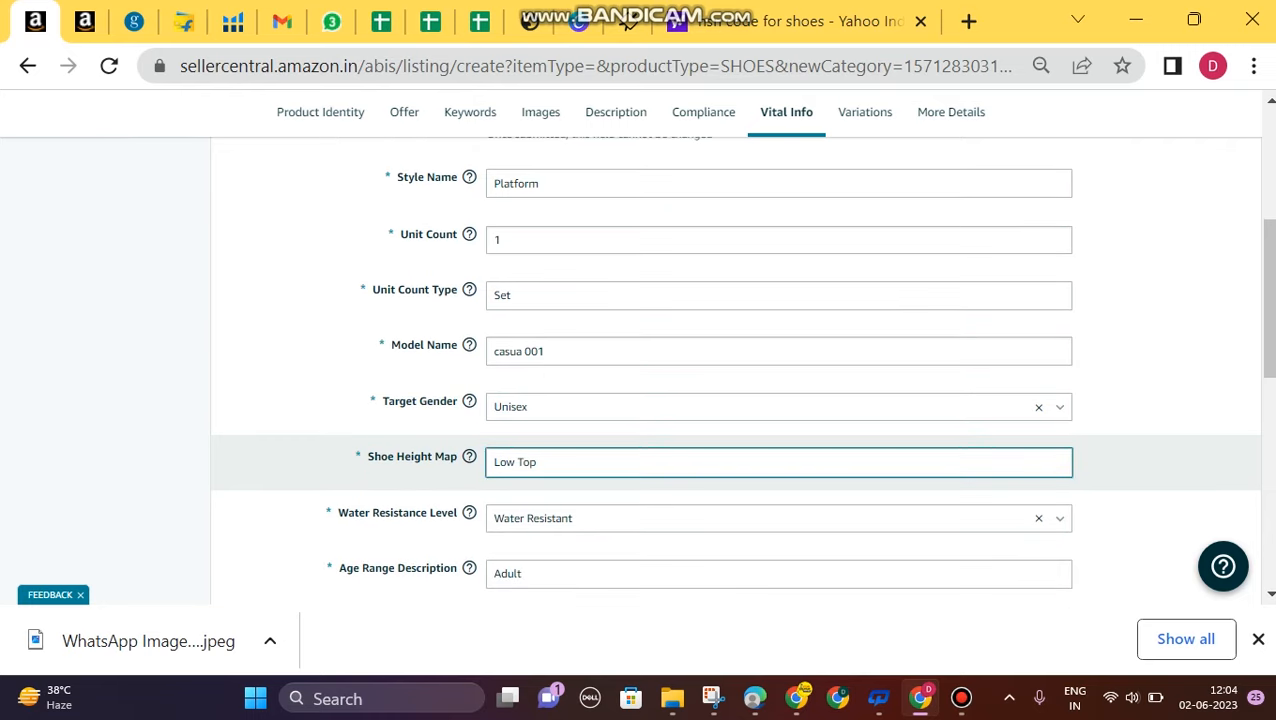
pyautogui.scroll(-1, 600, 518)
pyautogui.moveTo(469, 514)
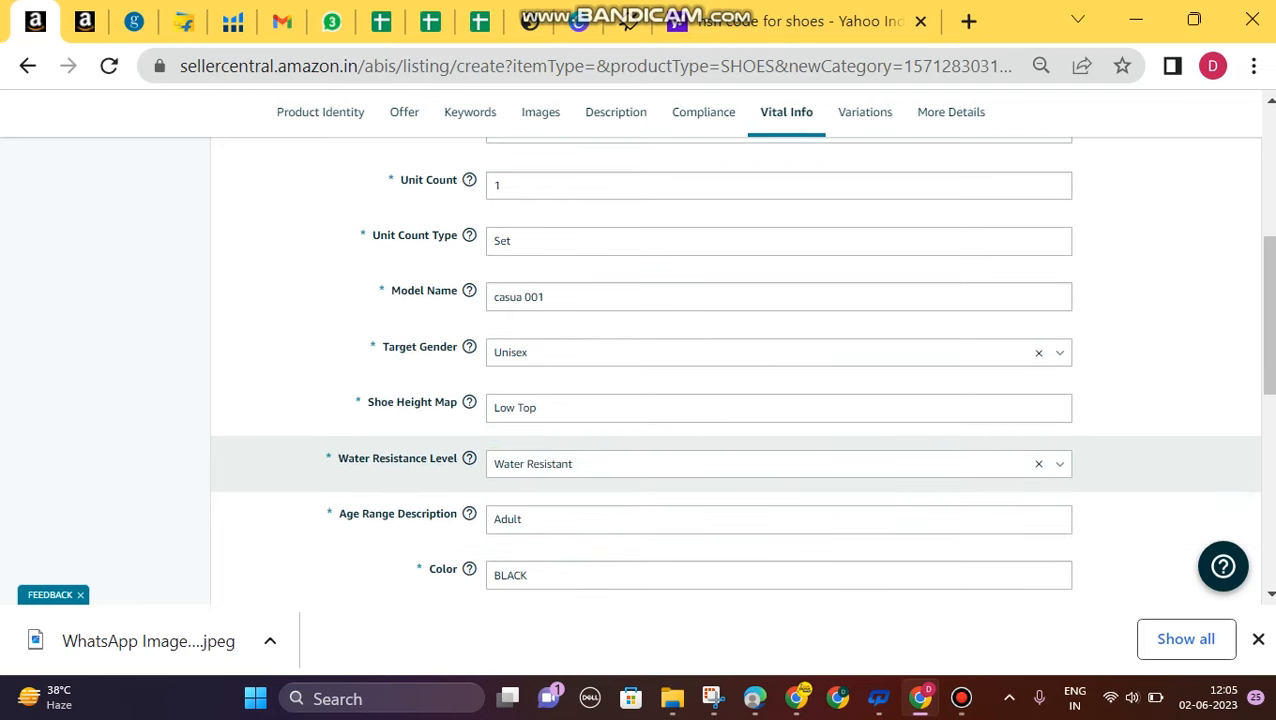
pyautogui.scroll(-2, 736, 446)
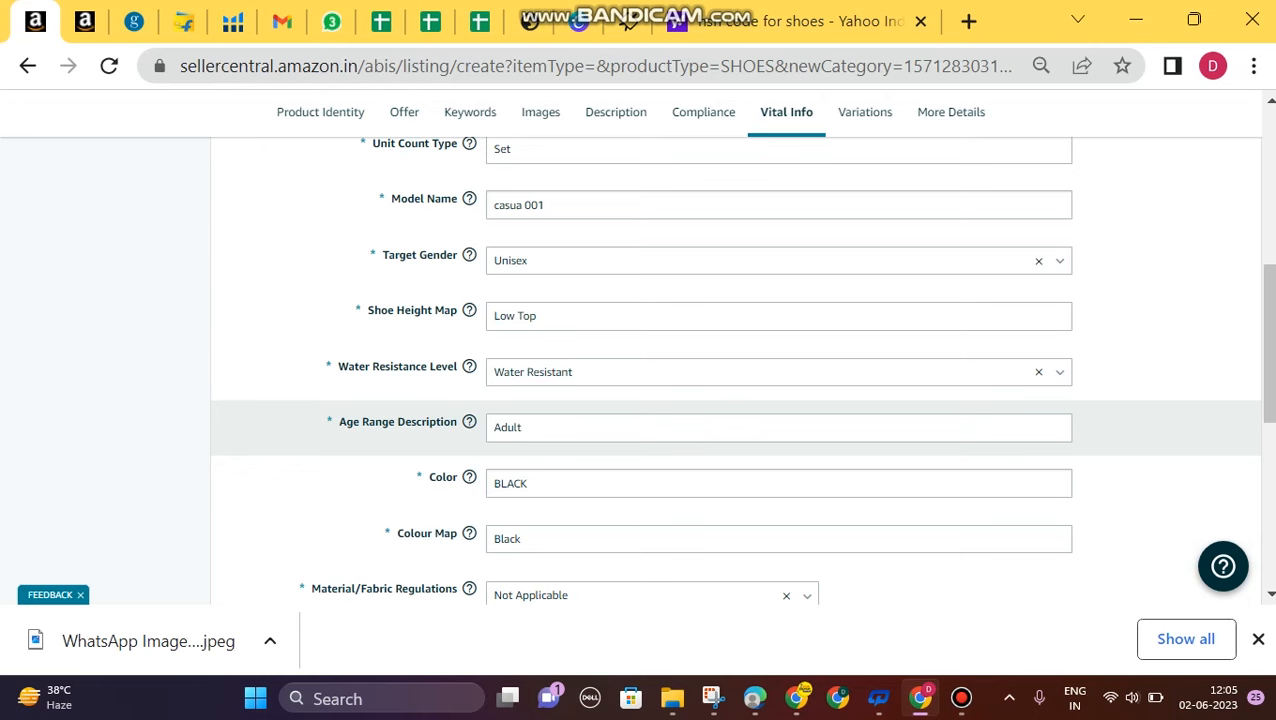
pyautogui.scroll(-2, 736, 400)
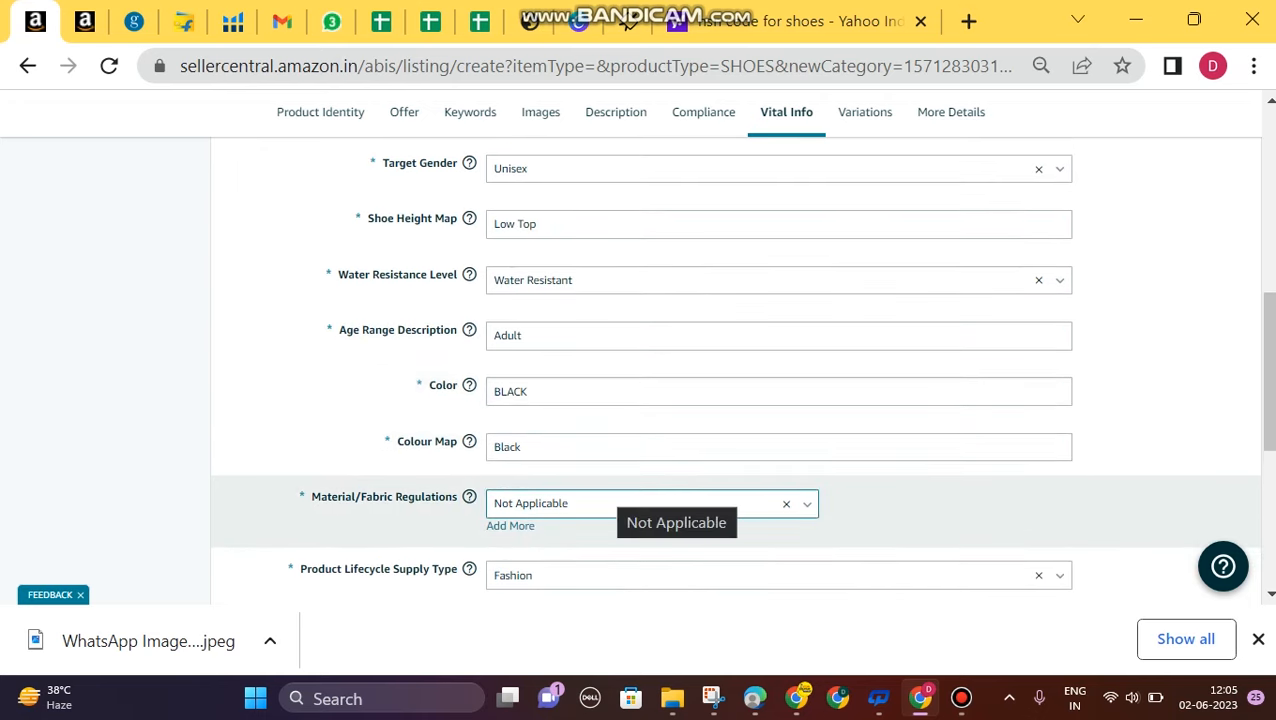
pyautogui.scroll(-1, 676, 505)
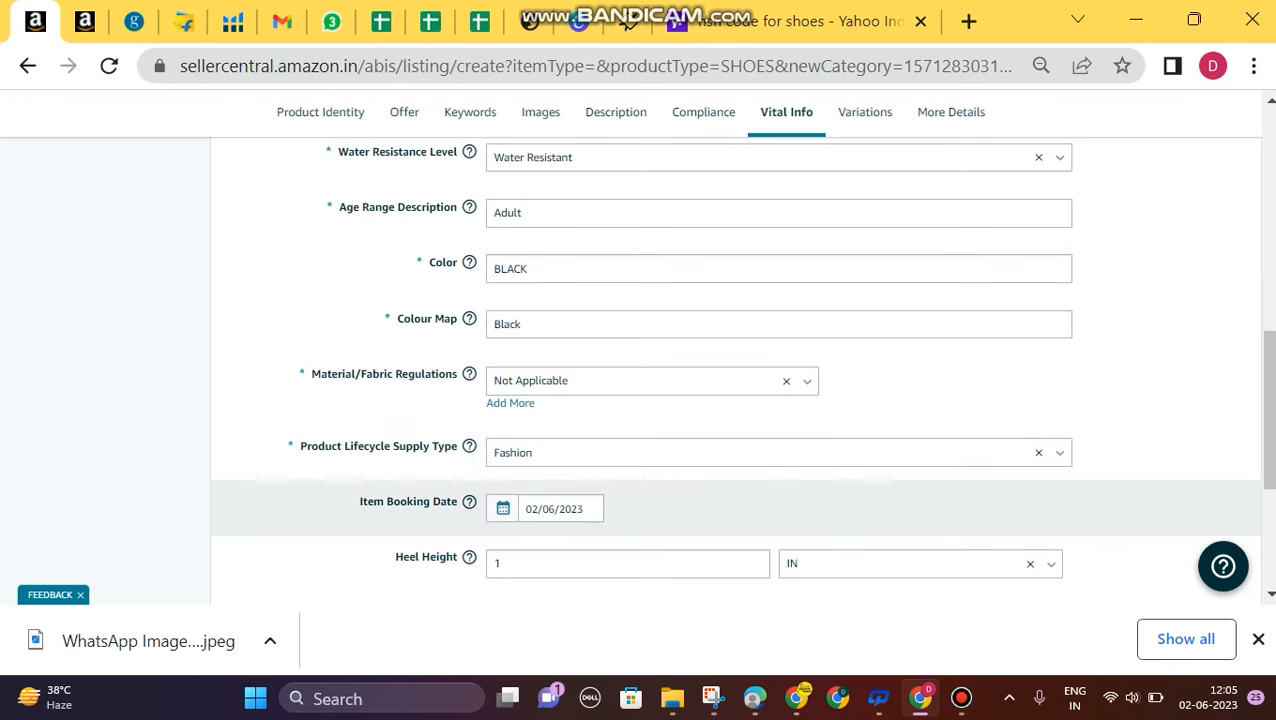
pyautogui.scroll(-1, 736, 510)
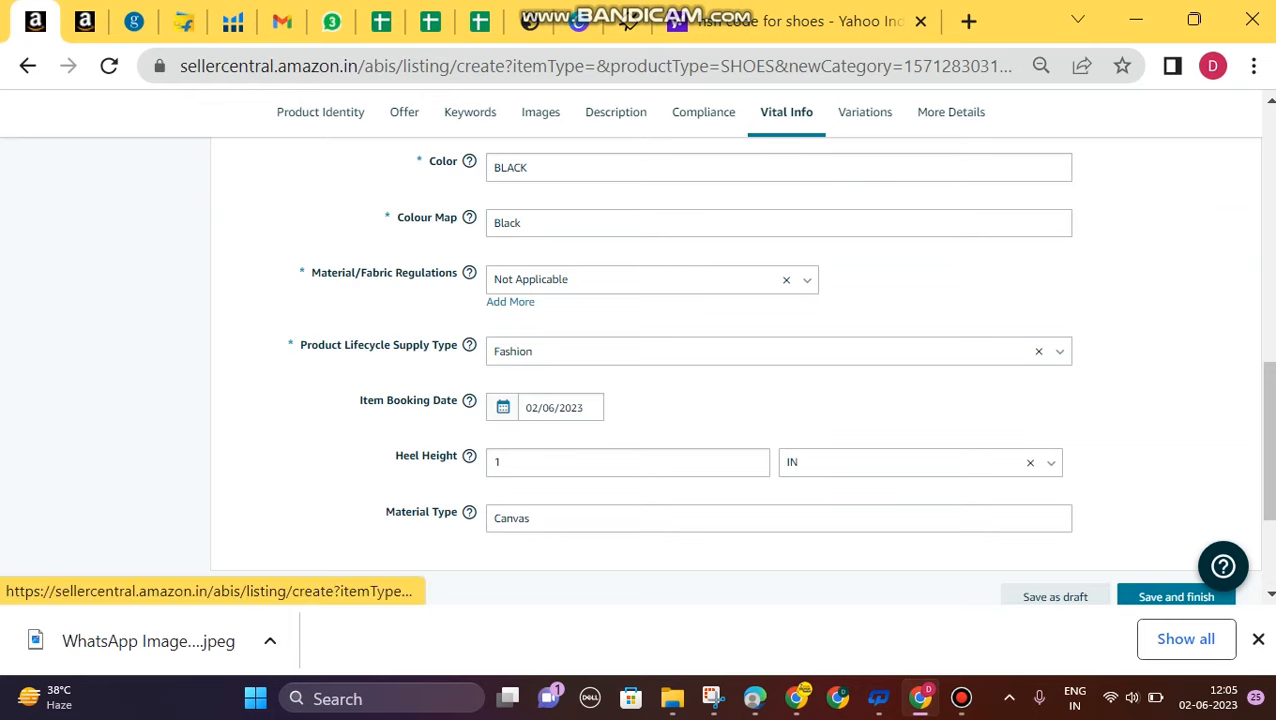
# Review the available variation types and the listing's additional details, from manufacturer, item and package dimensions to shoe size and importer
pyautogui.click(865, 112)
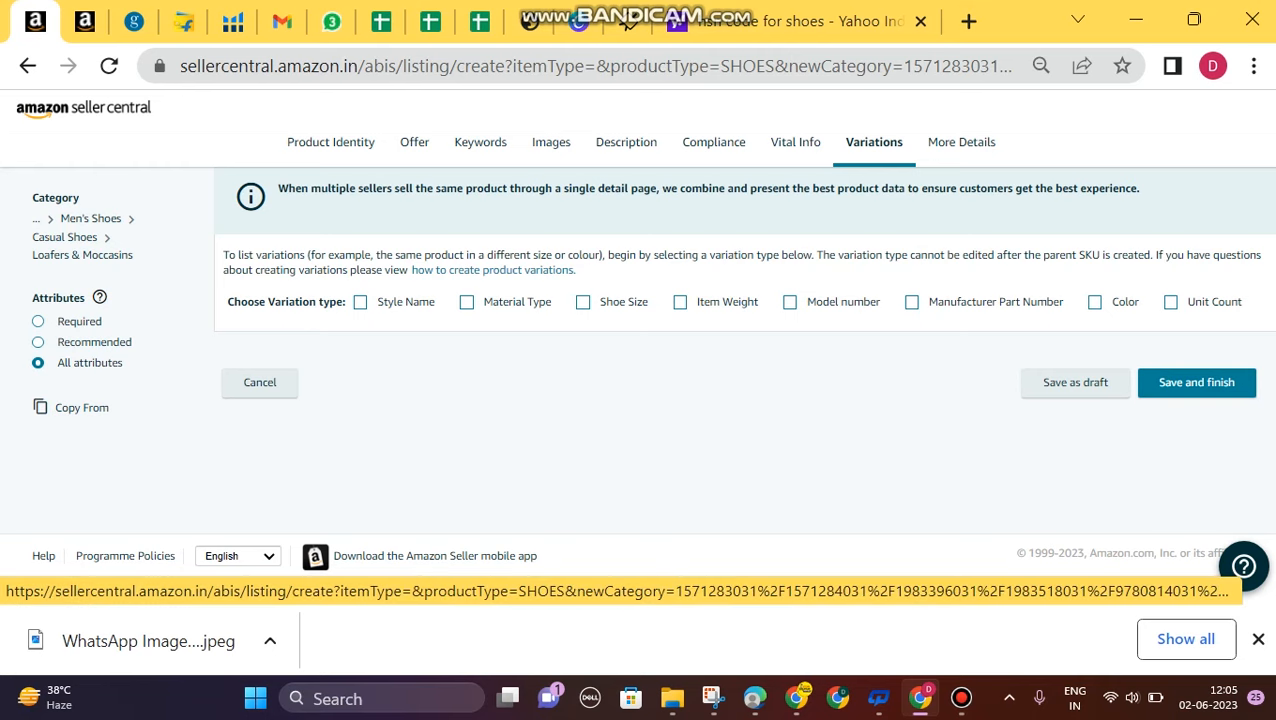
pyautogui.click(961, 143)
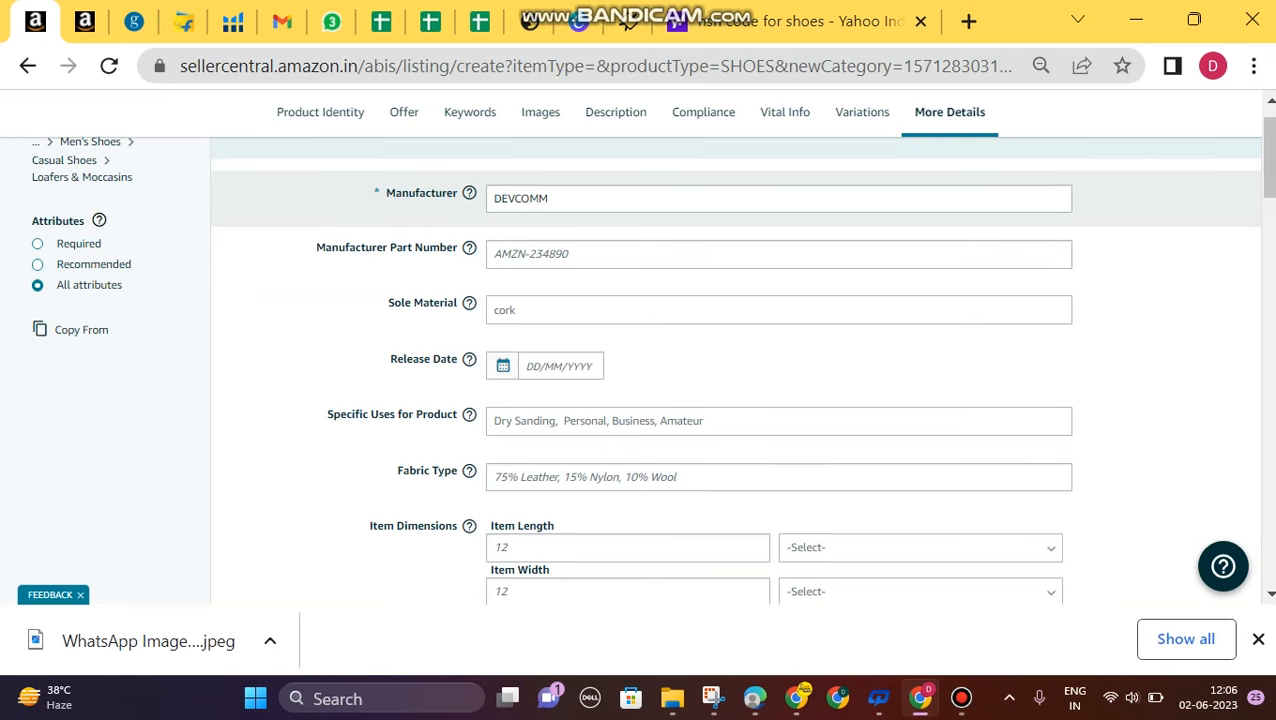
pyautogui.scroll(-1, 736, 360)
pyautogui.scroll(-2, 736, 370)
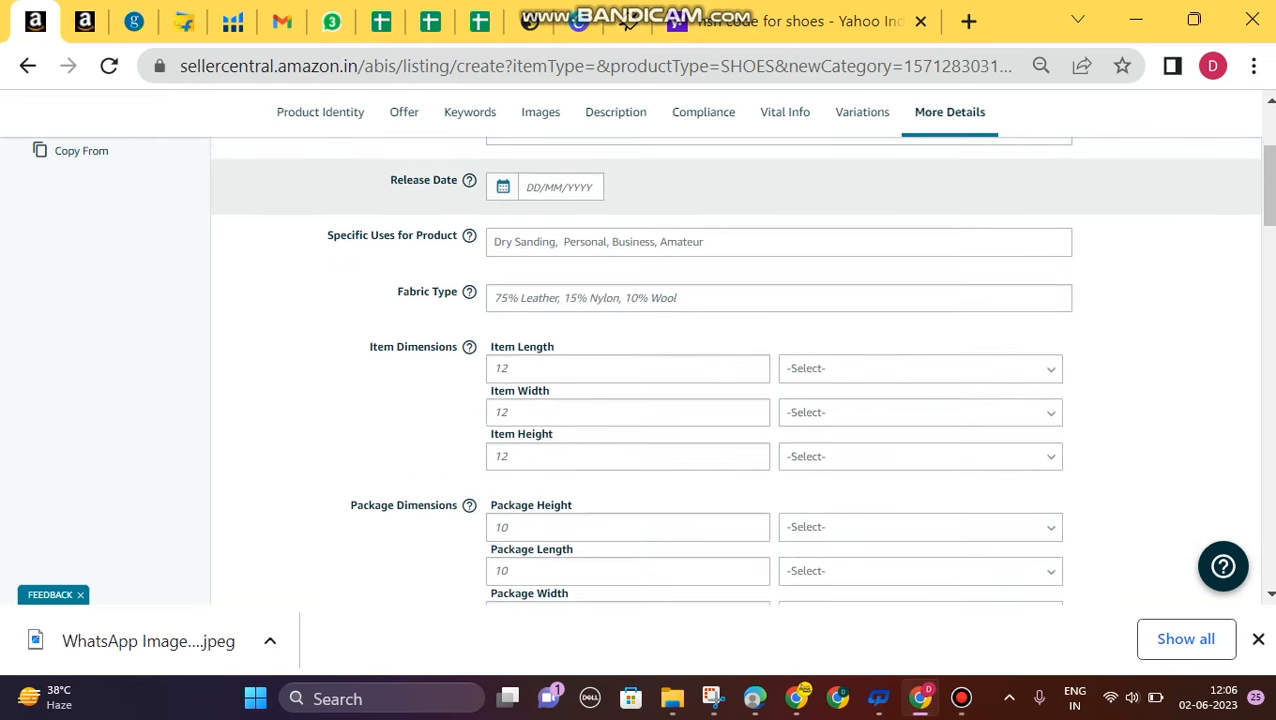
pyautogui.scroll(-1, 736, 370)
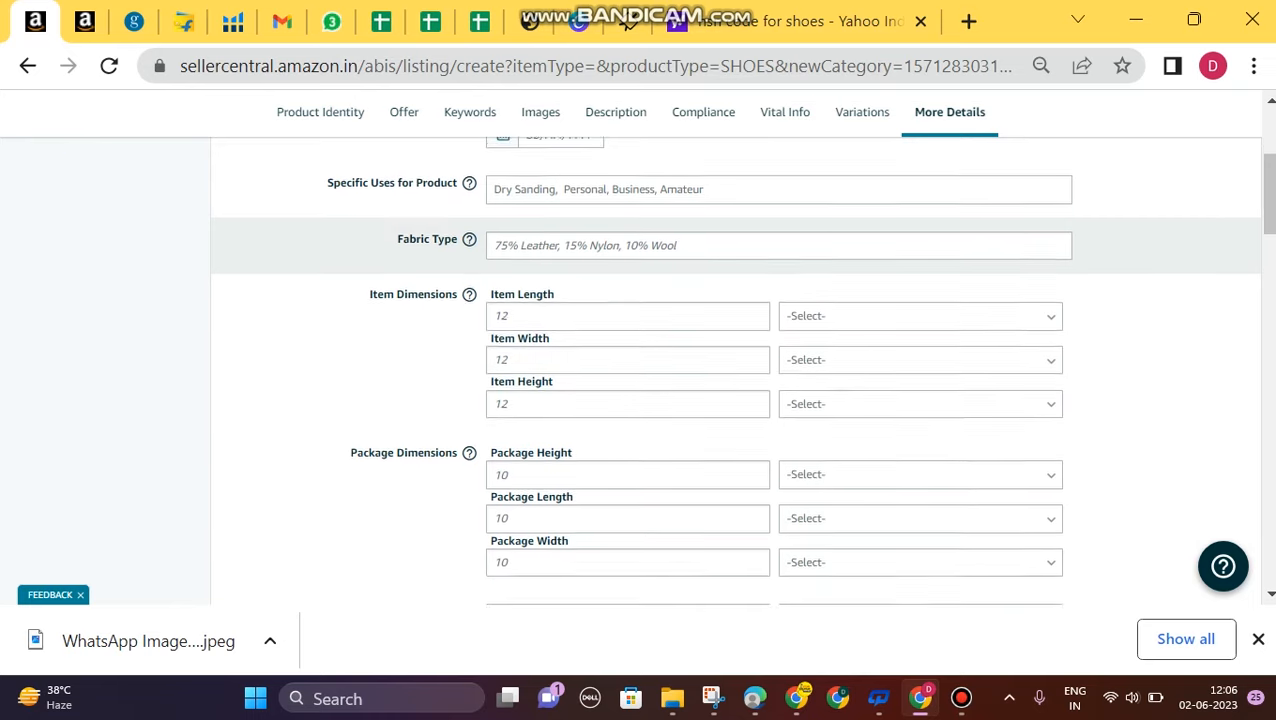
pyautogui.scroll(-2, 736, 370)
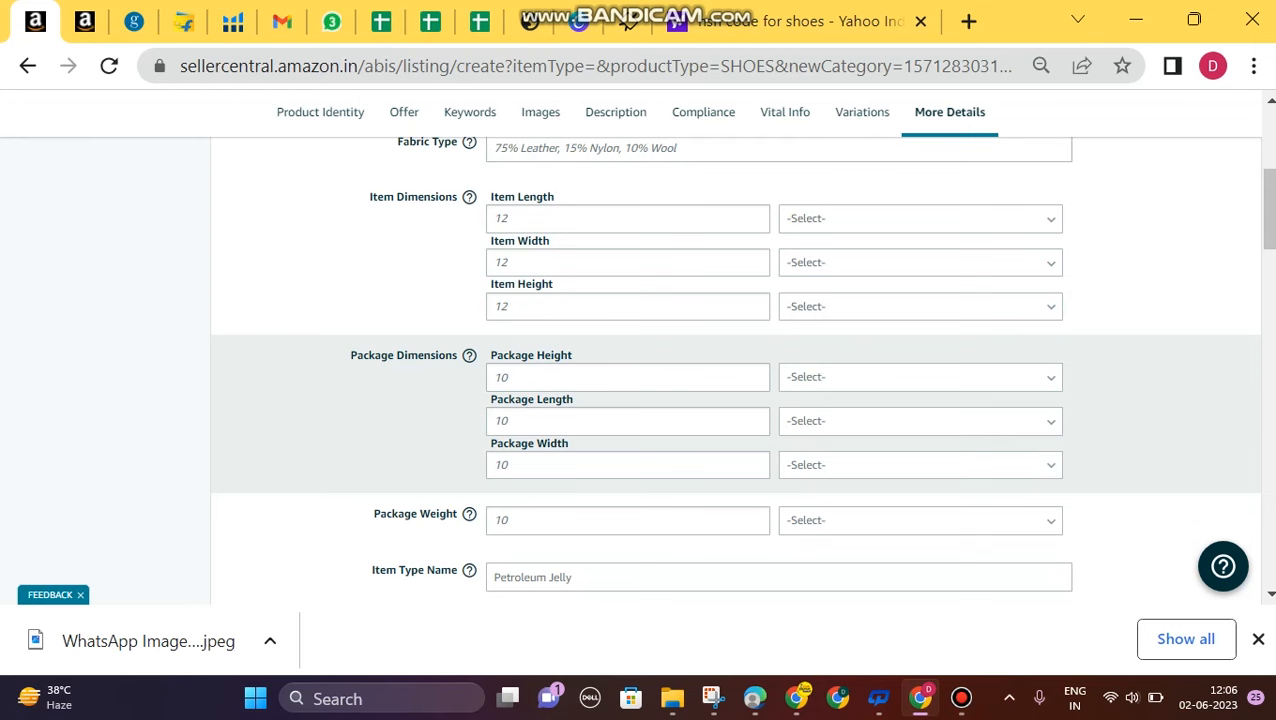
pyautogui.scroll(-1, 736, 460)
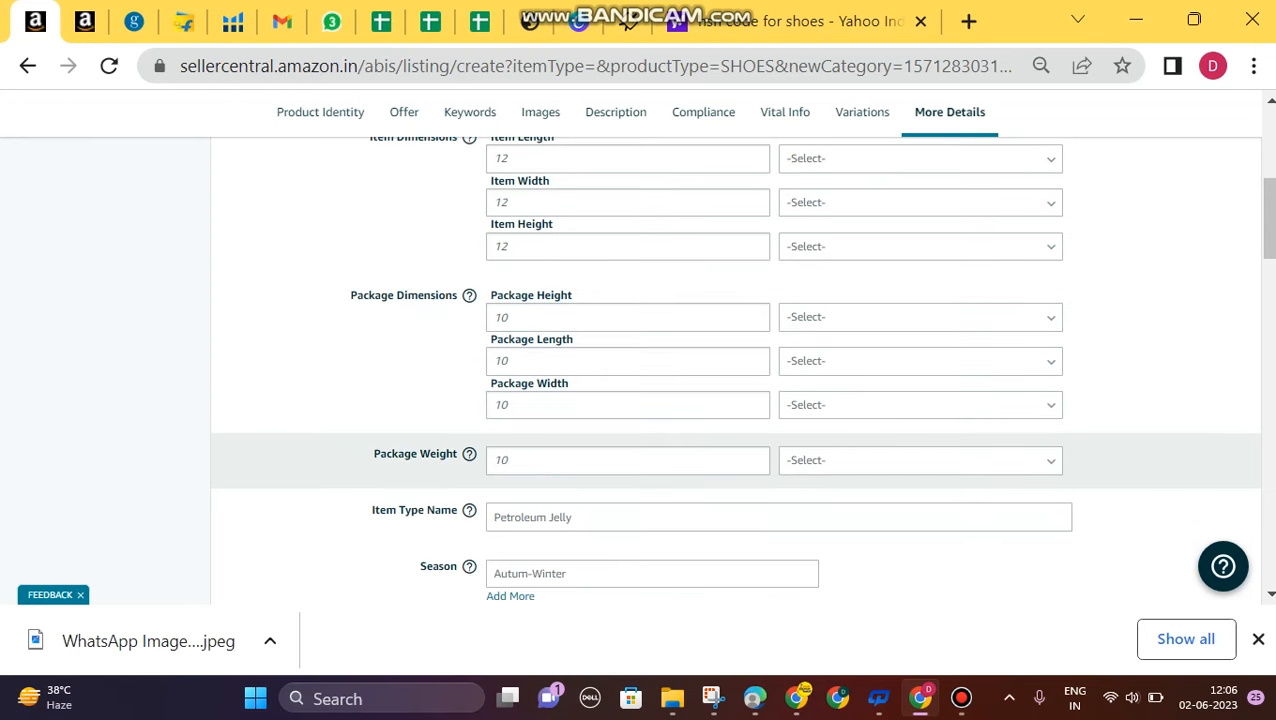
pyautogui.scroll(-1, 736, 370)
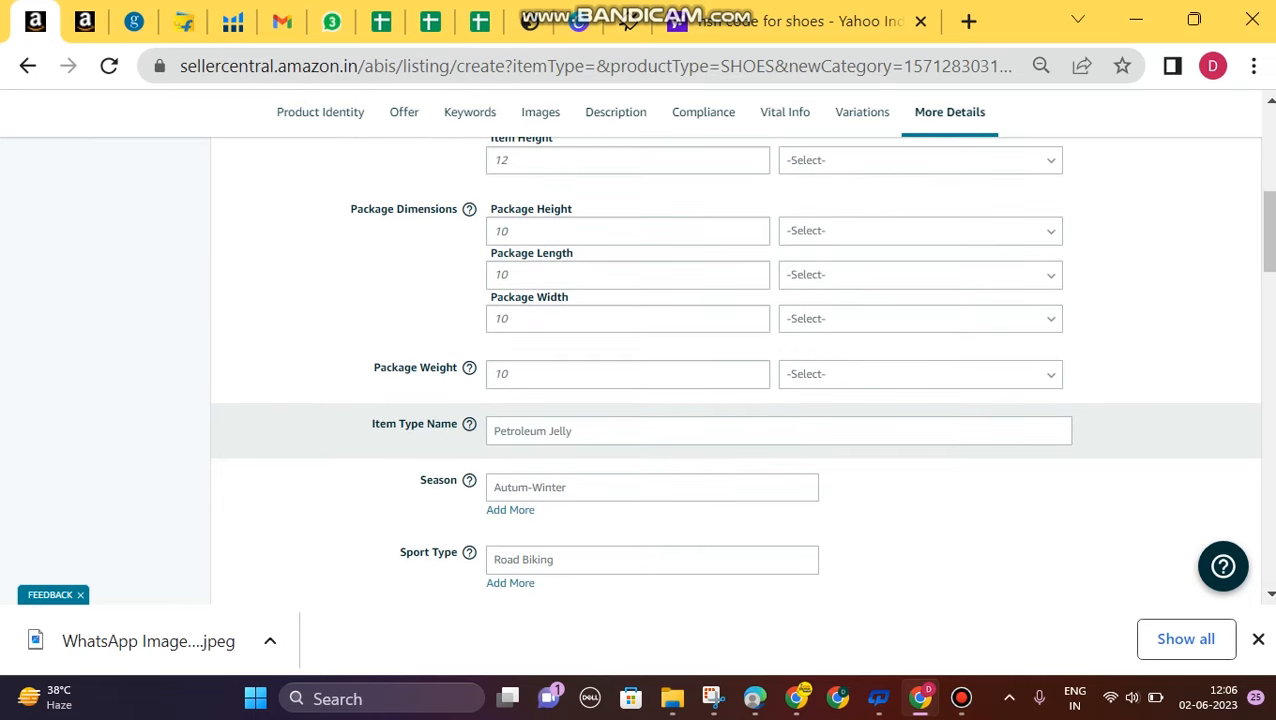
pyautogui.scroll(-15, 736, 370)
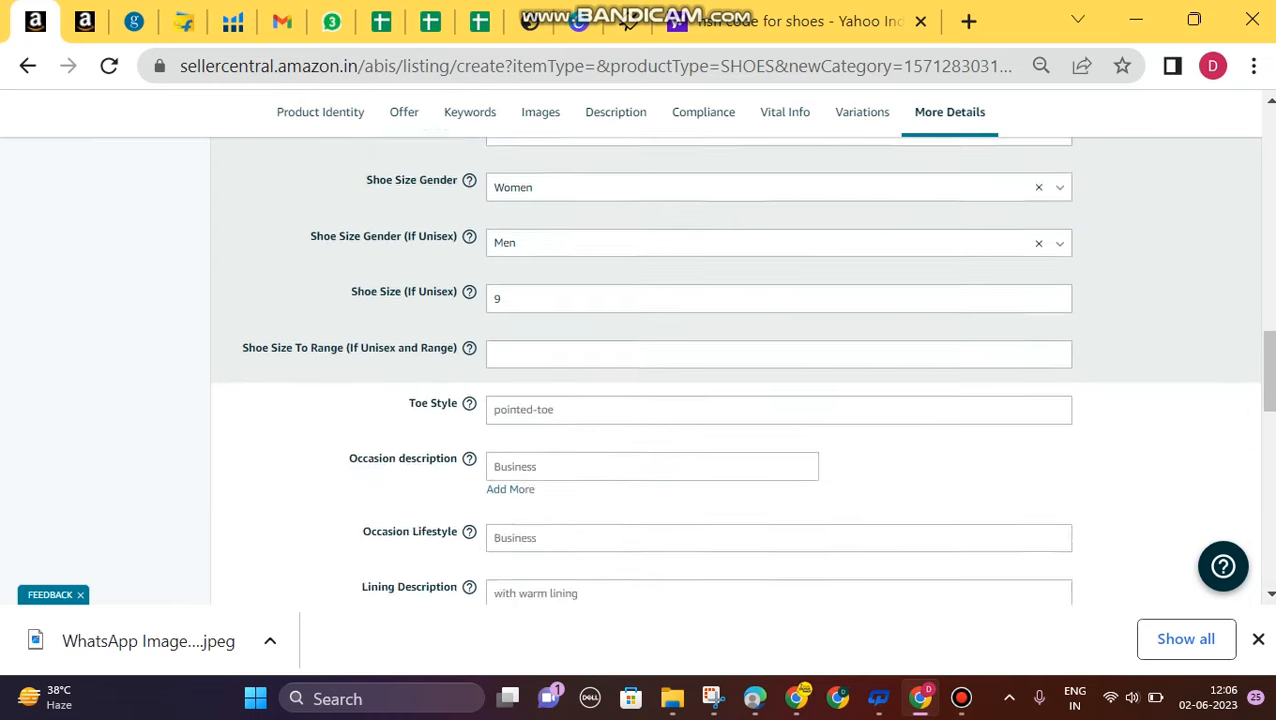
pyautogui.scroll(-10, 736, 370)
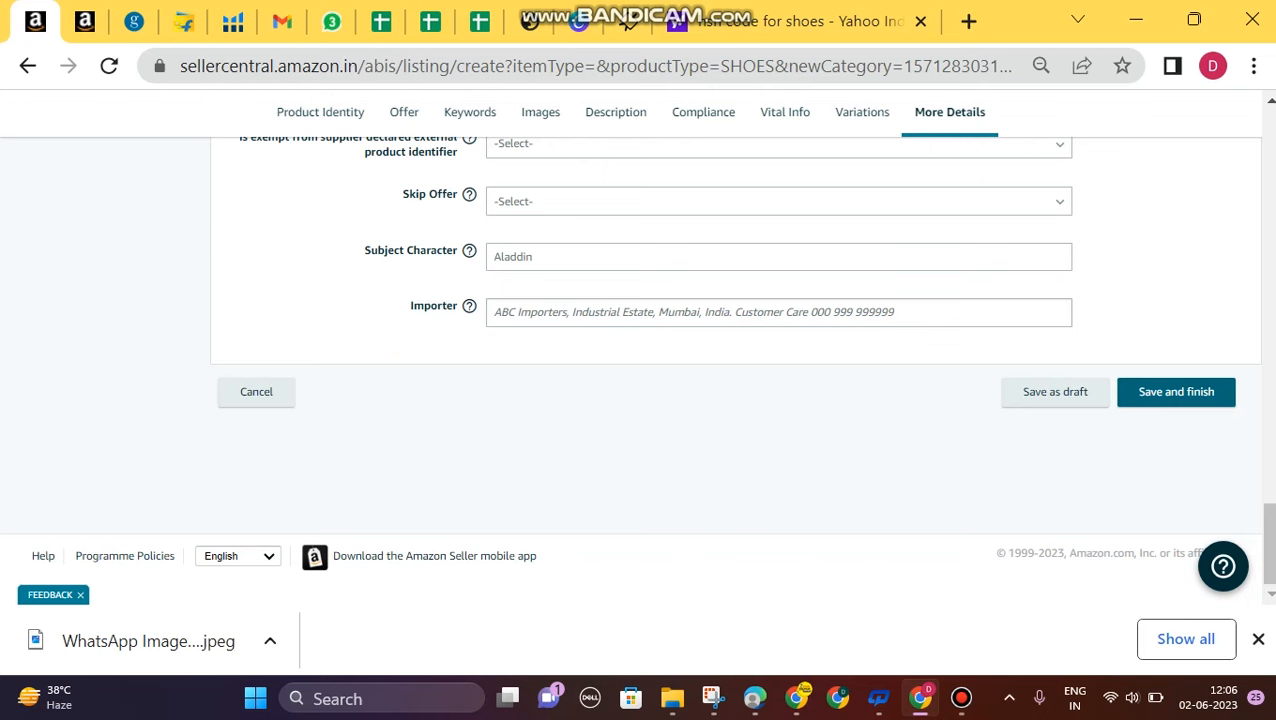
pyautogui.scroll(20, 736, 370)
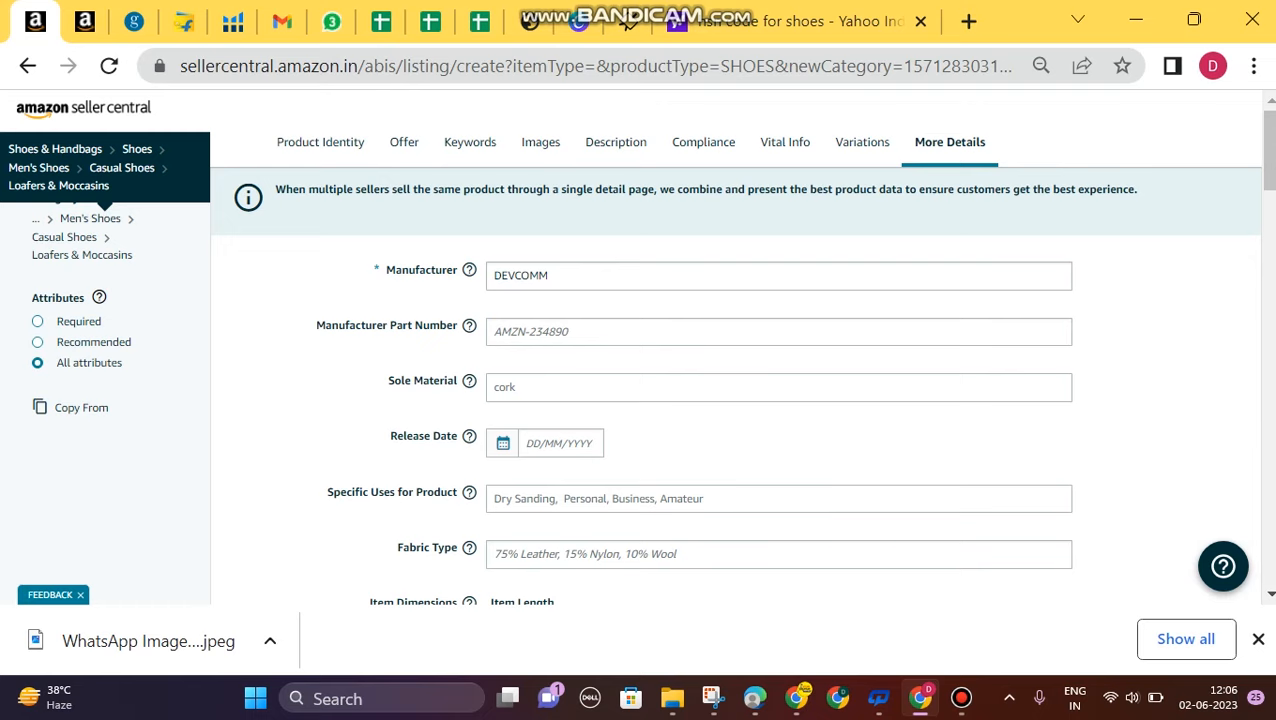
# Leave the listing form for the Seller Central home page and review its account summary cards and pending actions
pyautogui.click(84, 108)
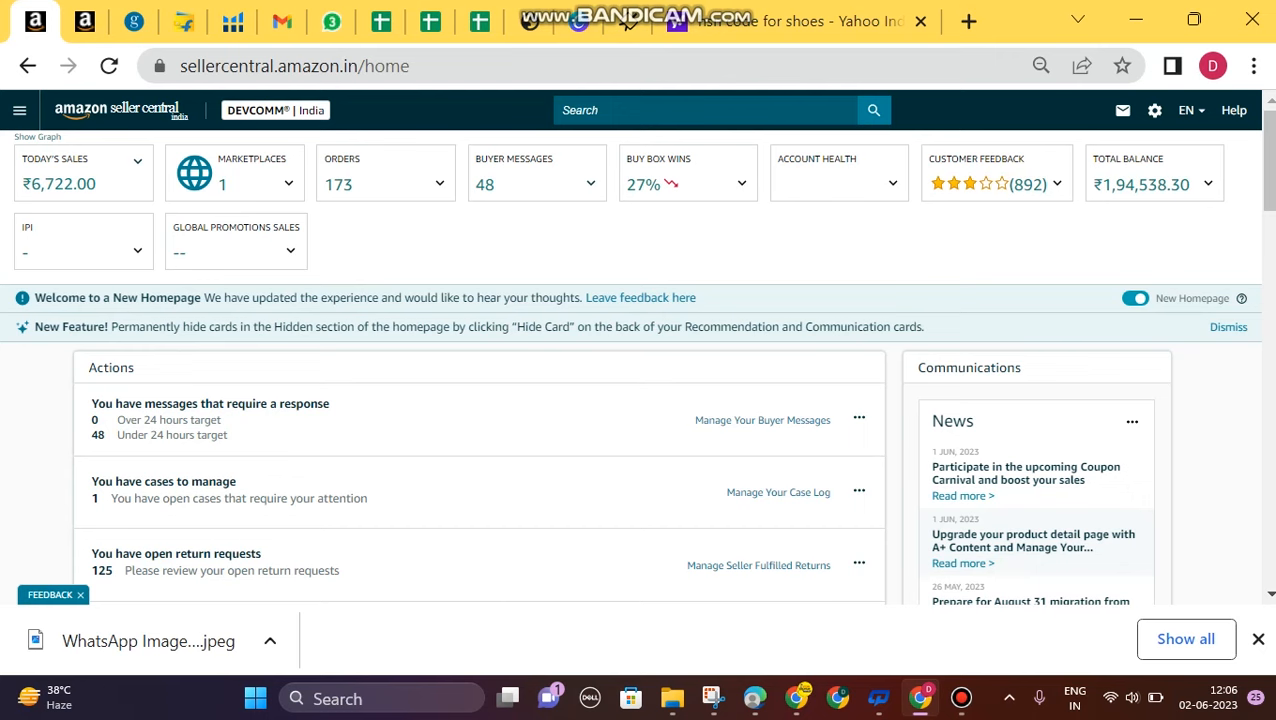
pyautogui.scroll(-1, 636, 347)
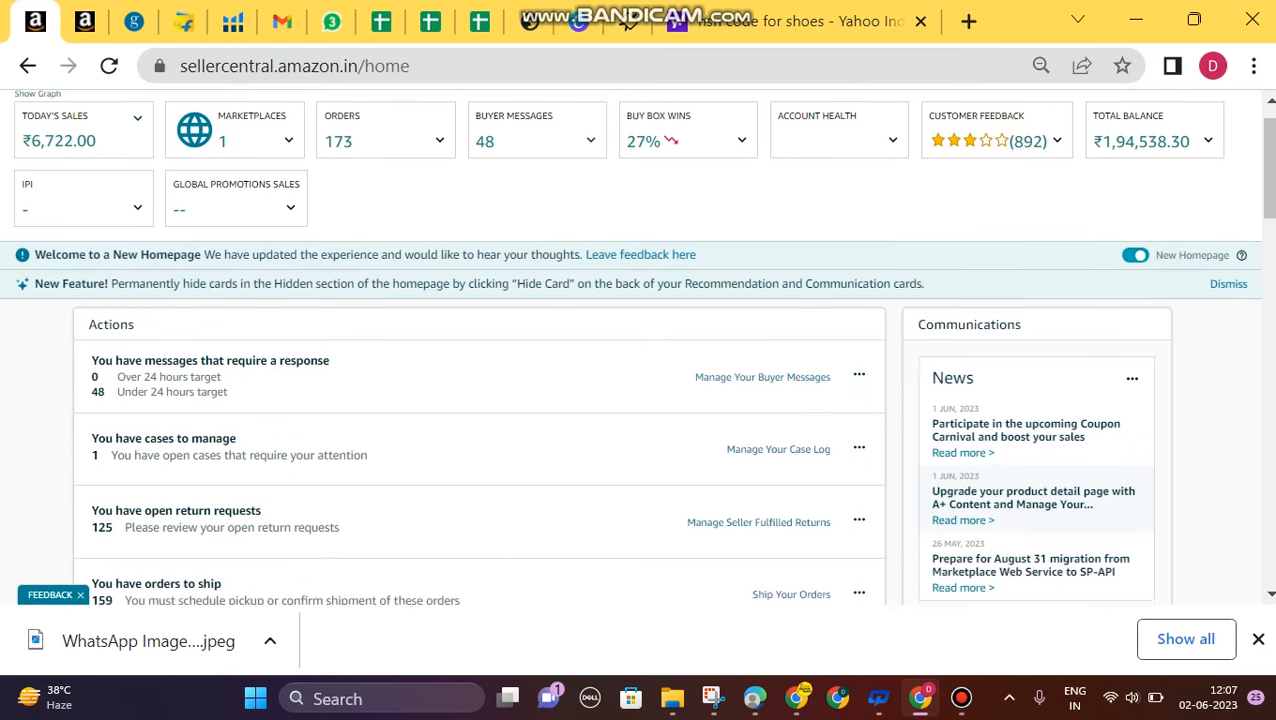
pyautogui.scroll(1, 636, 347)
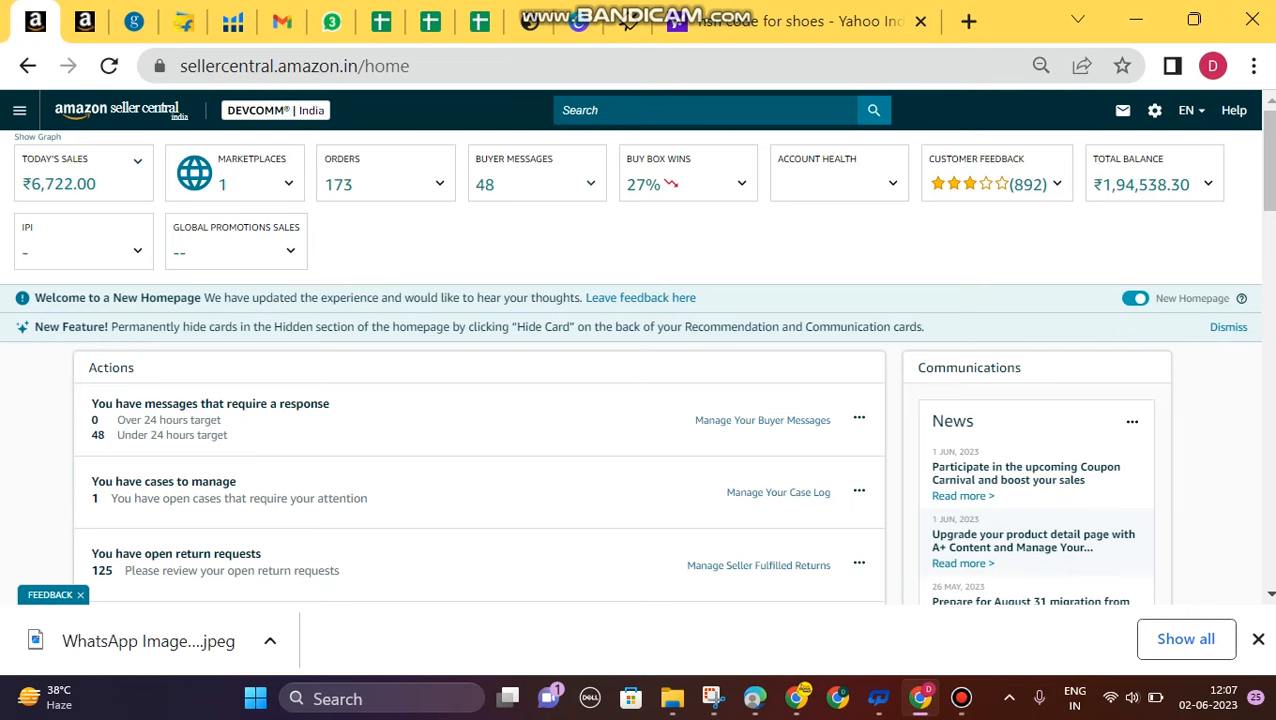
pyautogui.scroll(-2, 636, 347)
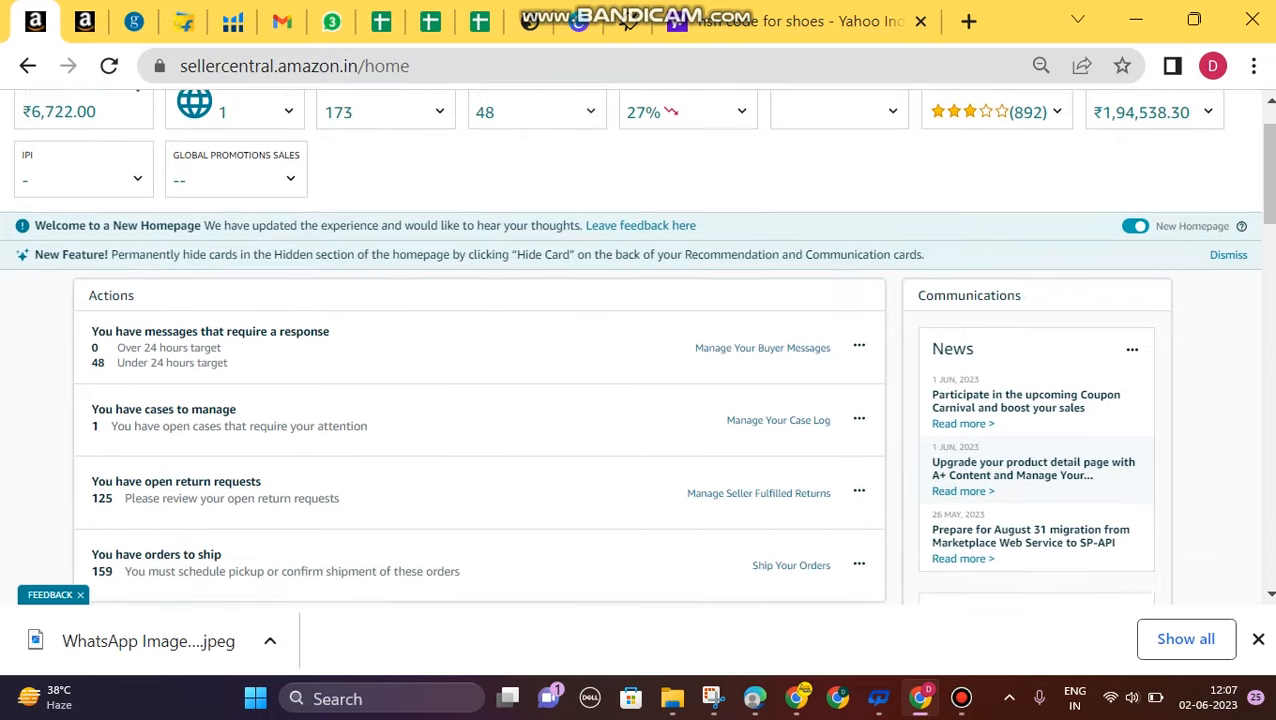
pyautogui.scroll(-2, 762, 228)
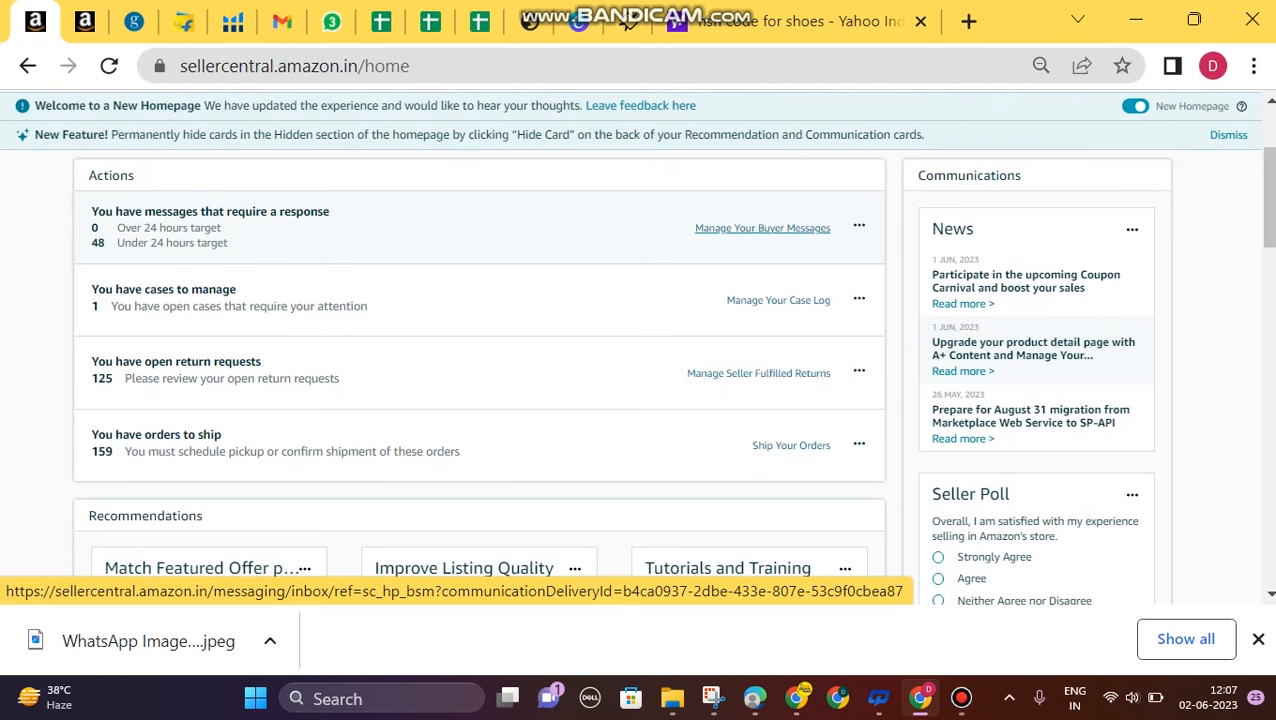
pyautogui.scroll(2, 762, 228)
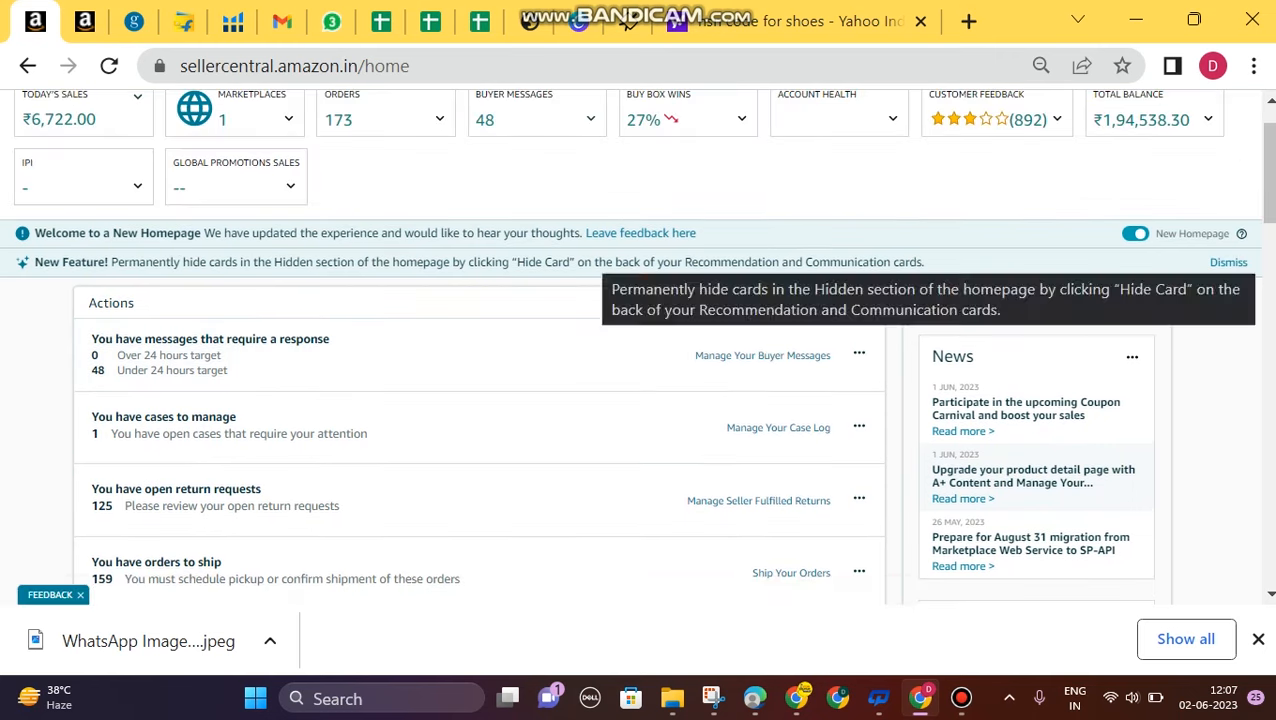
pyautogui.scroll(1, 636, 347)
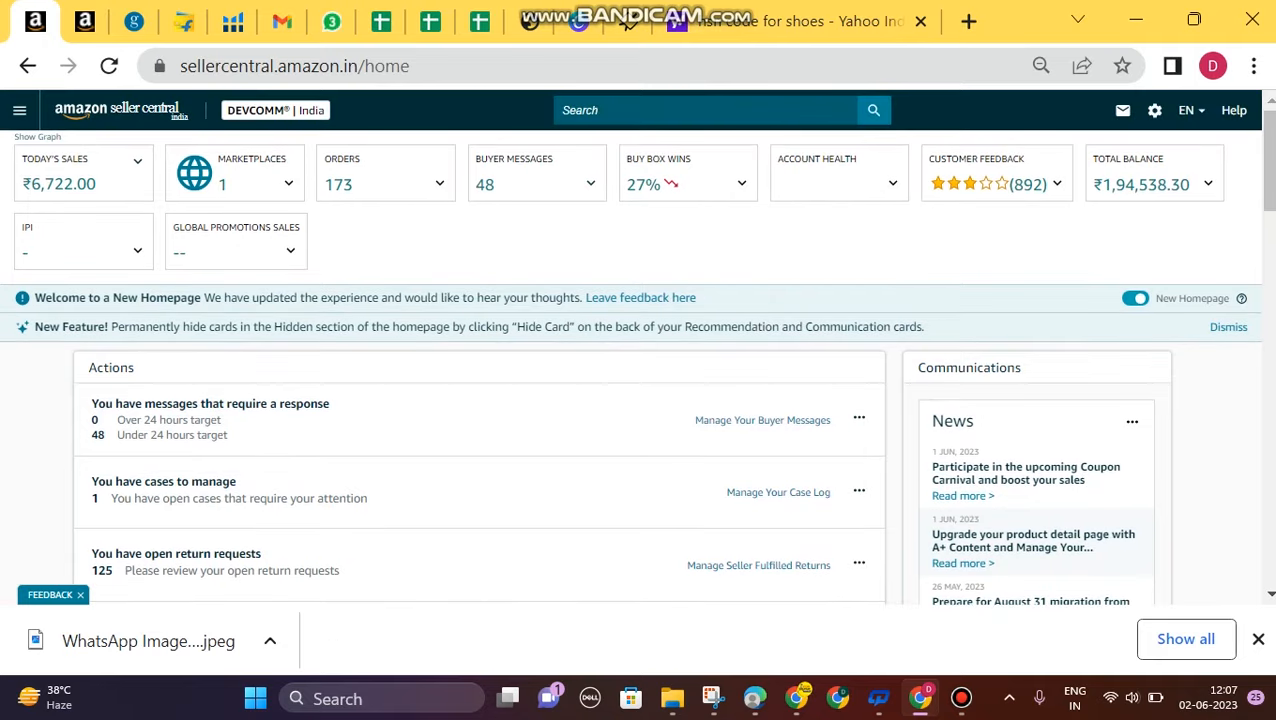